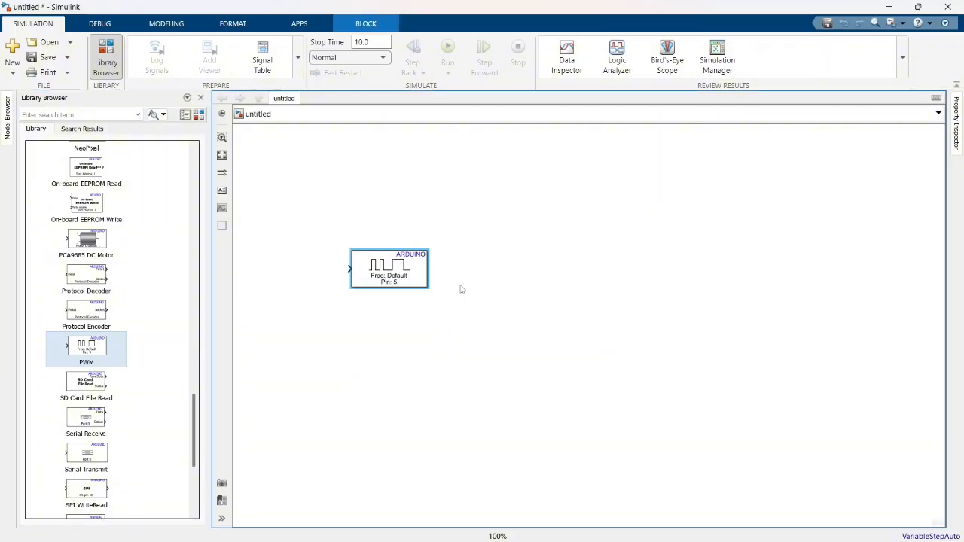
Step: Move the PWM block aside, insert a Constant block before it, and connect the constant to the PWM input
{"action": "left_click_drag", "start_coordinate": [402, 278], "coordinate": [629, 316]}
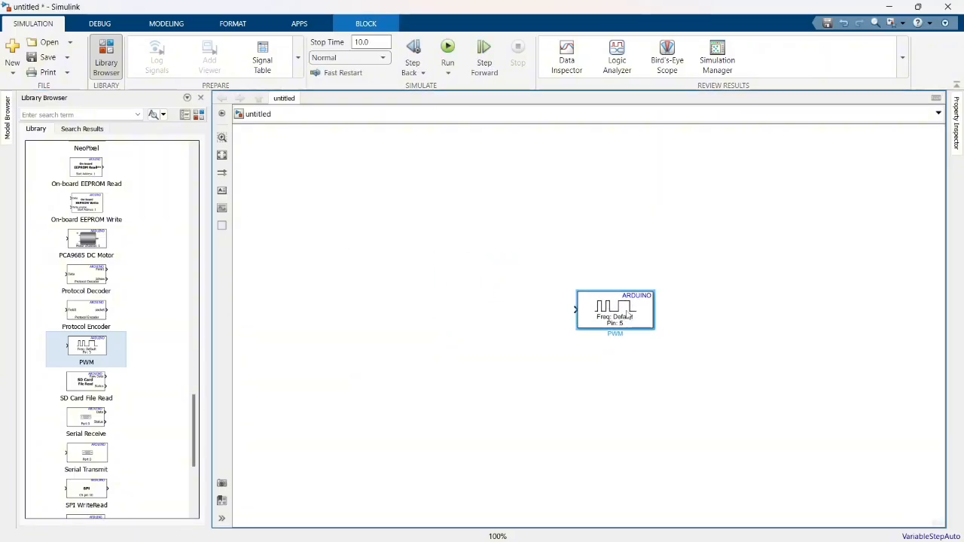
{"action": "double_click", "coordinate": [505, 333]}
{"action": "left_click", "coordinate": [453, 337]}
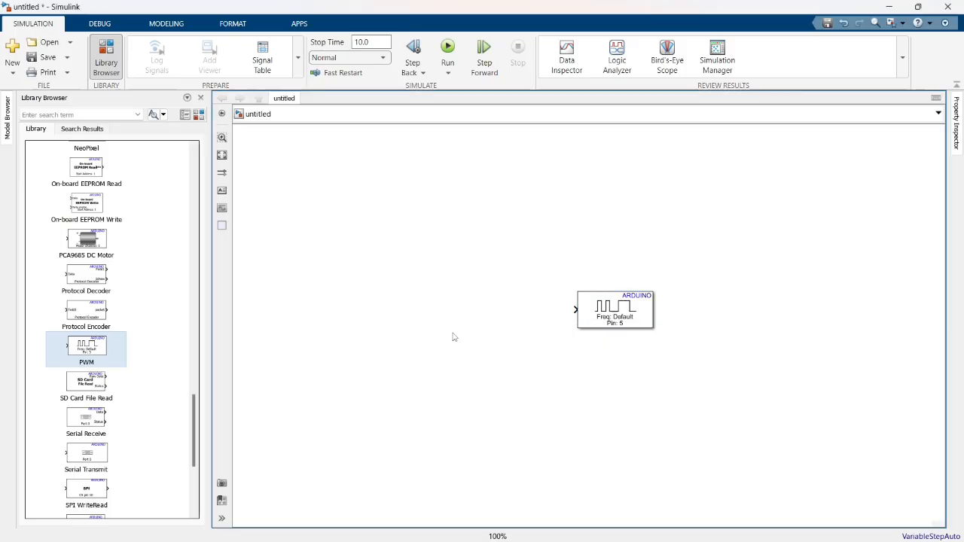
{"action": "double_click", "coordinate": [453, 337]}
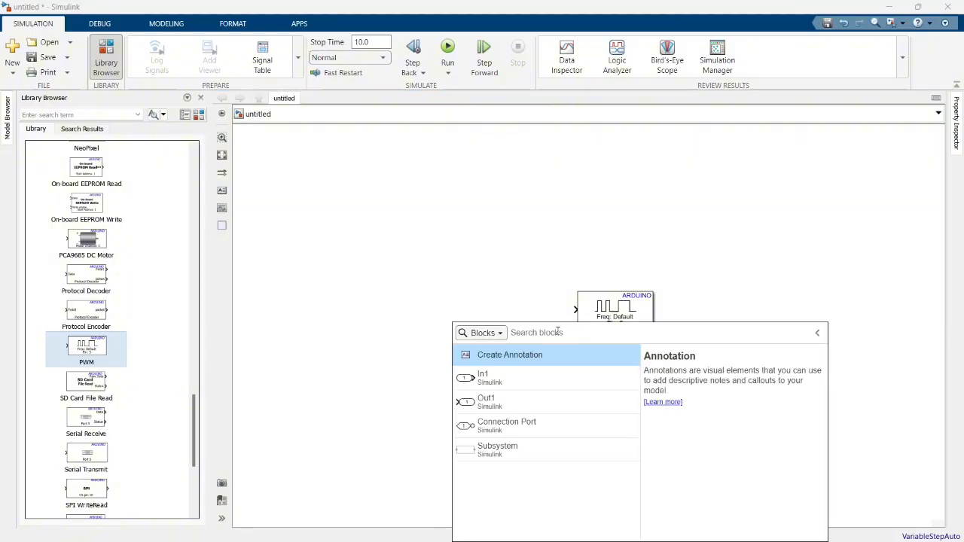
{"action": "type", "text": "constant"}
{"action": "key", "text": "Return"}
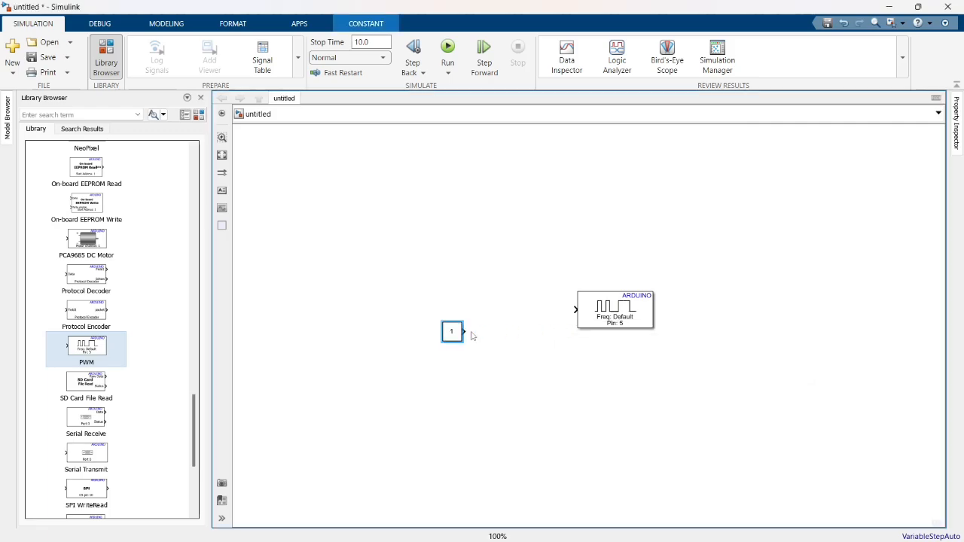
{"action": "left_click_drag", "start_coordinate": [451, 329], "coordinate": [528, 308]}
{"action": "left_click", "coordinate": [566, 314]}
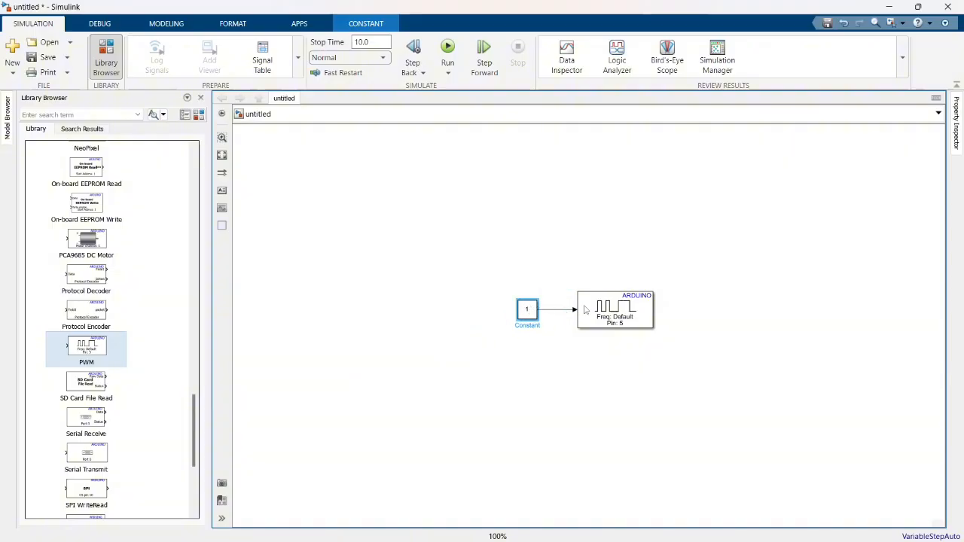
Step: Duplicate the connected Constant and PWM pair and place the copy directly below the original pair
{"action": "left_click_drag", "start_coordinate": [479, 261], "coordinate": [701, 350]}
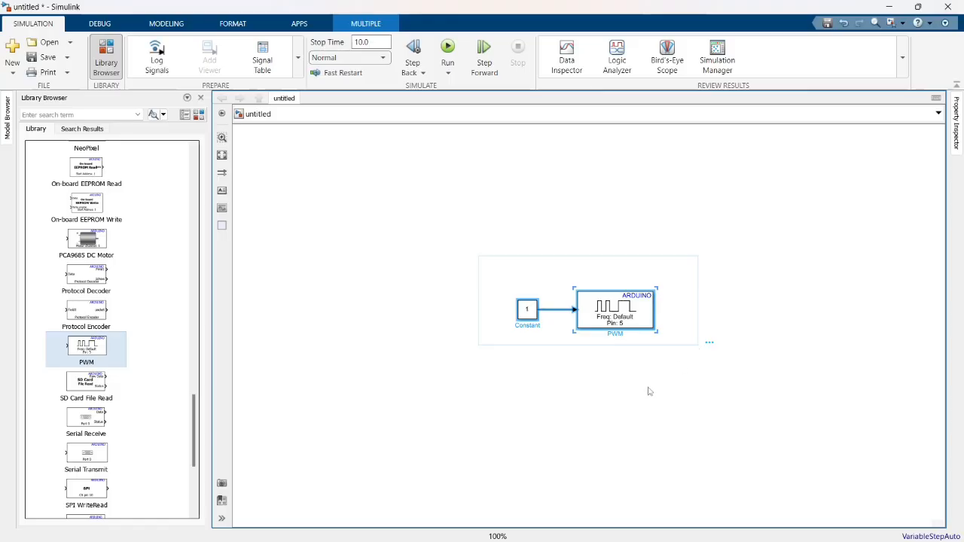
{"action": "key", "text": "ctrl+v"}
{"action": "key", "text": "ctrl+v"}
{"action": "key", "text": "Delete"}
{"action": "left_click_drag", "start_coordinate": [635, 331], "coordinate": [628, 375]}
{"action": "left_click_drag", "start_coordinate": [534, 319], "coordinate": [534, 371]}
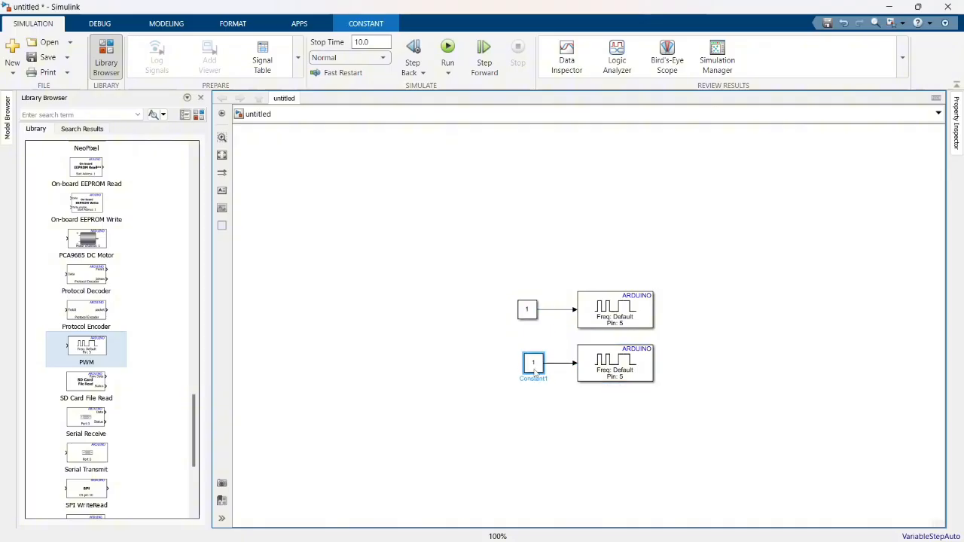
Step: Set the lower PWM block's pin to 6 and align its Constant block under the upper one
{"action": "left_click", "coordinate": [617, 361]}
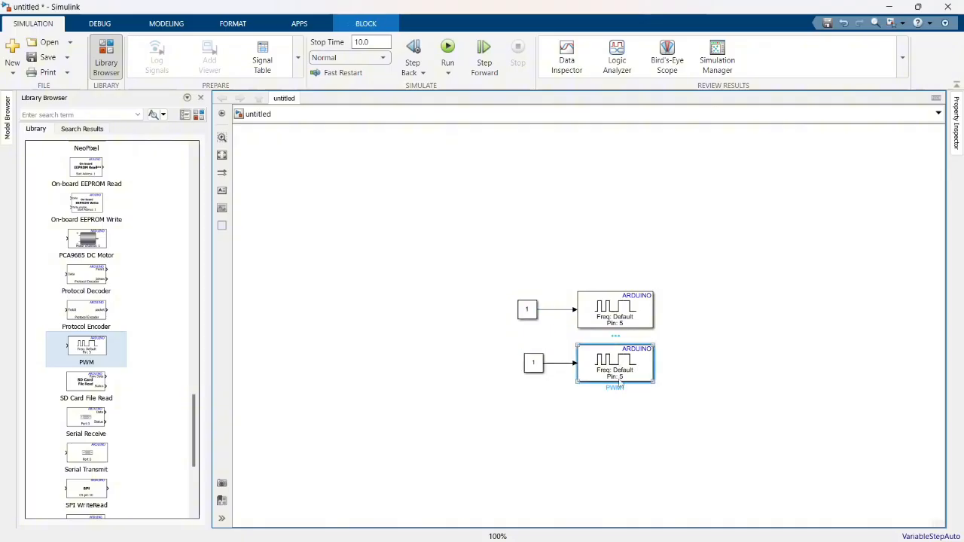
{"action": "double_click", "coordinate": [619, 383]}
{"action": "type", "text": "6"}
{"action": "key", "text": "Return"}
{"action": "left_click_drag", "start_coordinate": [532, 367], "coordinate": [525, 368]}
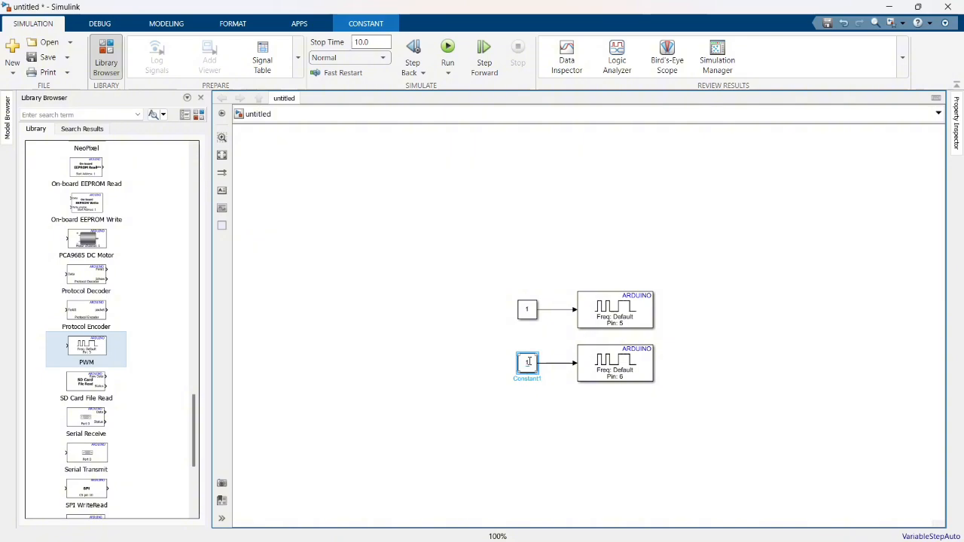
Step: Set the lower Constant block's value to 0 and the upper Constant block's value to 255
{"action": "left_click", "coordinate": [528, 362]}
{"action": "double_click", "coordinate": [530, 364]}
{"action": "left_click", "coordinate": [530, 364]}
{"action": "double_click", "coordinate": [531, 365]}
{"action": "type", "text": "0"}
{"action": "key", "text": "Return"}
{"action": "double_click", "coordinate": [527, 311]}
{"action": "type", "text": "2"}
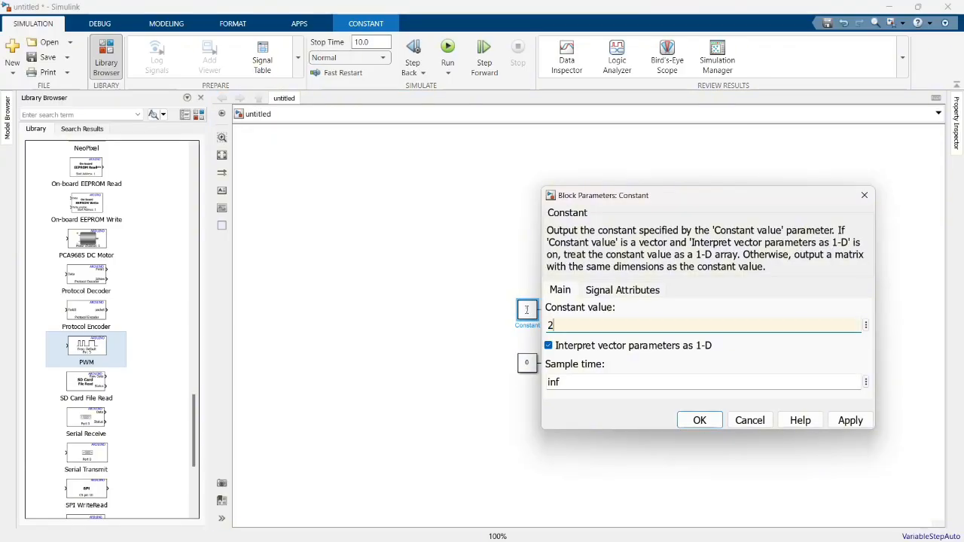
{"action": "key", "text": "Return"}
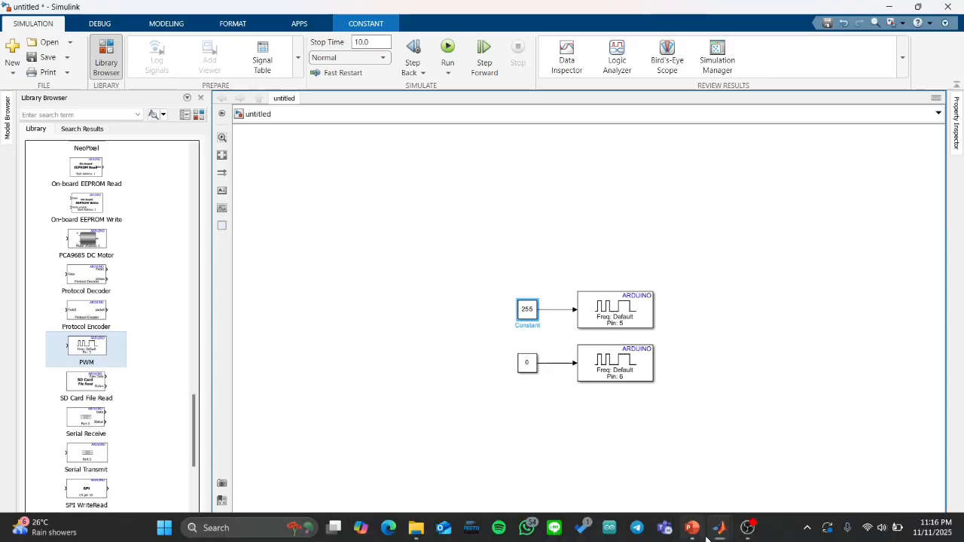
{"action": "mouse_move", "coordinate": [747, 527]}
{"action": "left_click", "coordinate": [770, 473]}
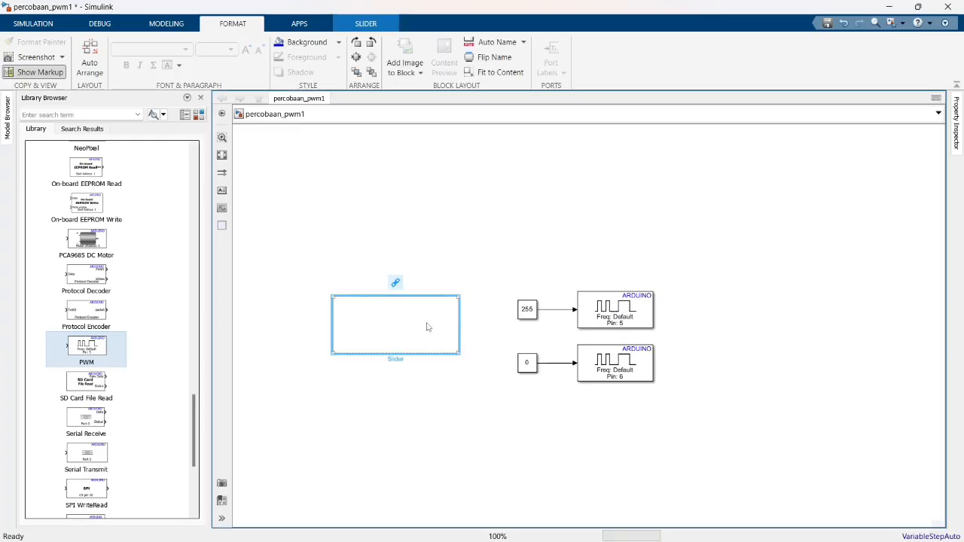
Step: Move the Slider block slightly down and place a copy of the 255 Constant block above it
{"action": "left_click_drag", "start_coordinate": [427, 326], "coordinate": [434, 349]}
{"action": "left_click", "coordinate": [466, 306]}
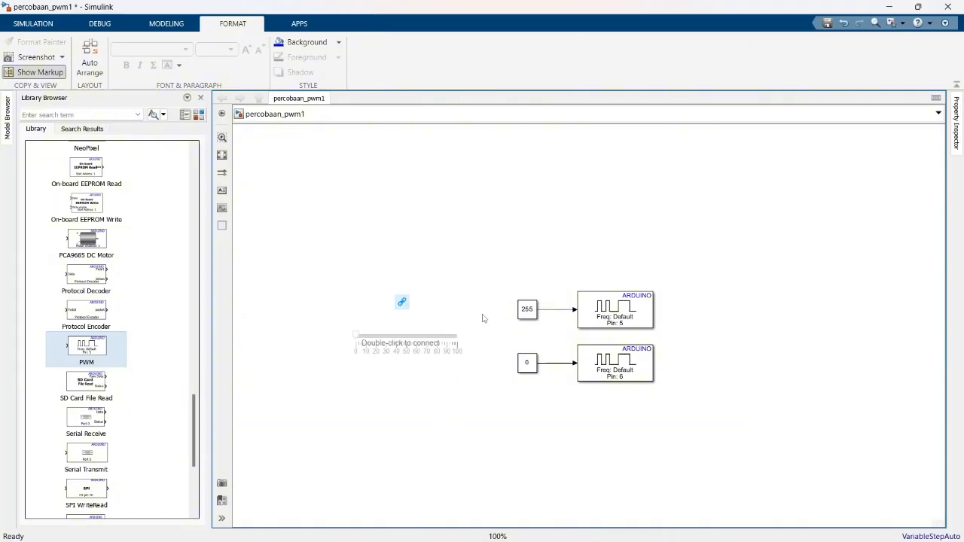
{"action": "left_click", "coordinate": [432, 345]}
{"action": "left_click", "coordinate": [527, 315]}
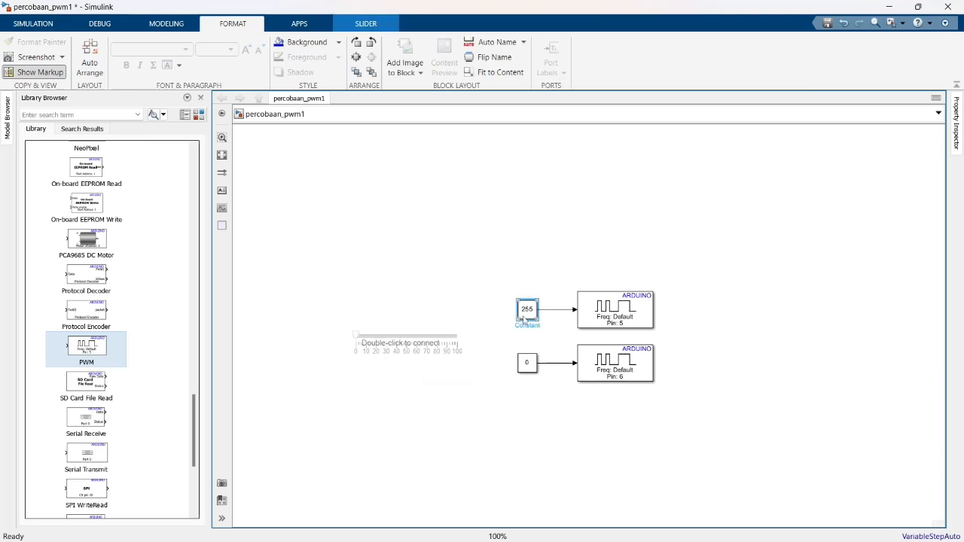
{"action": "left_click_drag", "start_coordinate": [527, 315], "coordinate": [399, 283]}
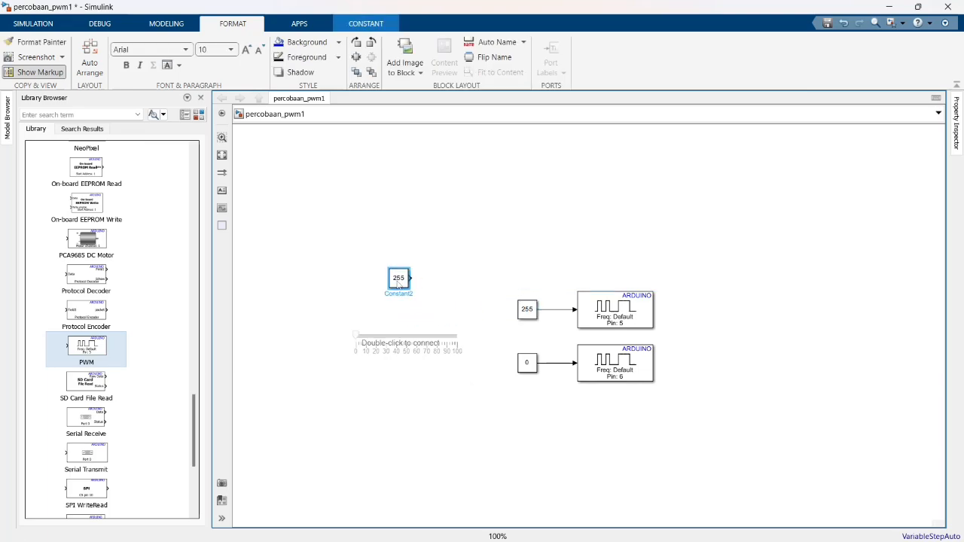
Step: Link the Slider block to the value of the Constant2 block above it in the slider's parameters
{"action": "left_click", "coordinate": [402, 344]}
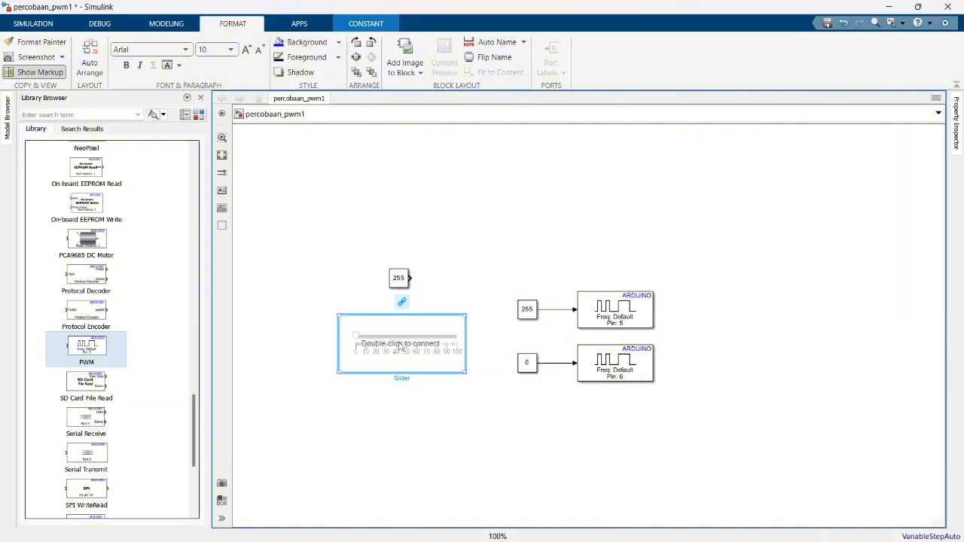
{"action": "double_click", "coordinate": [401, 344]}
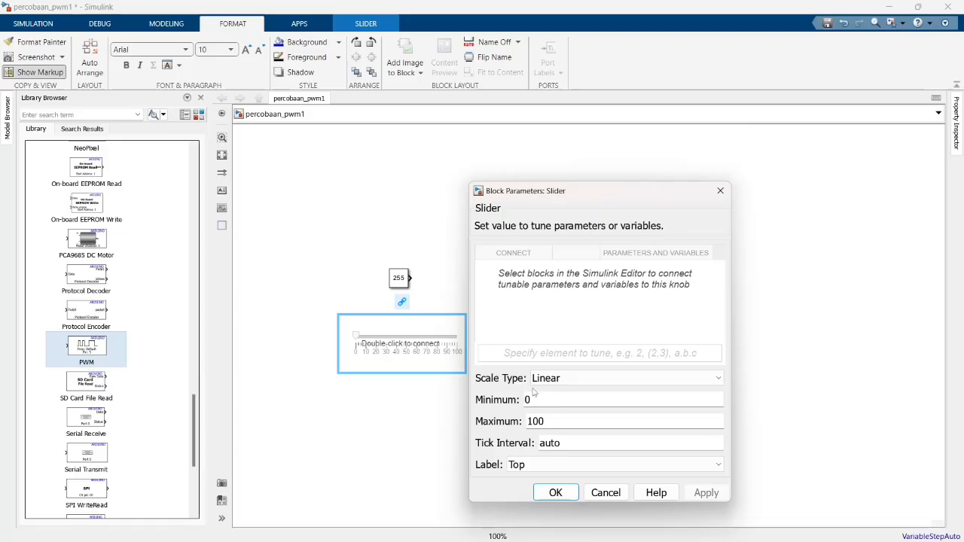
{"action": "left_click", "coordinate": [399, 279]}
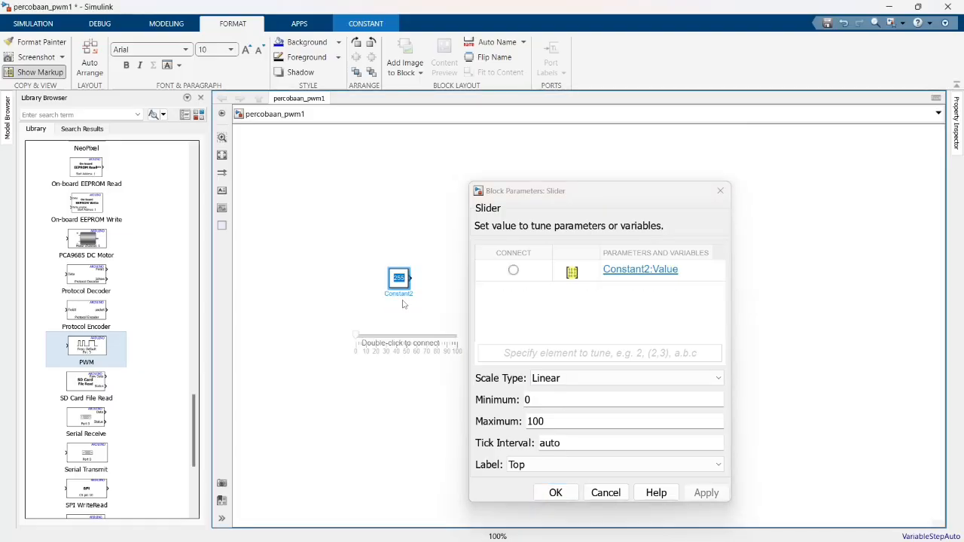
{"action": "left_click", "coordinate": [456, 267]}
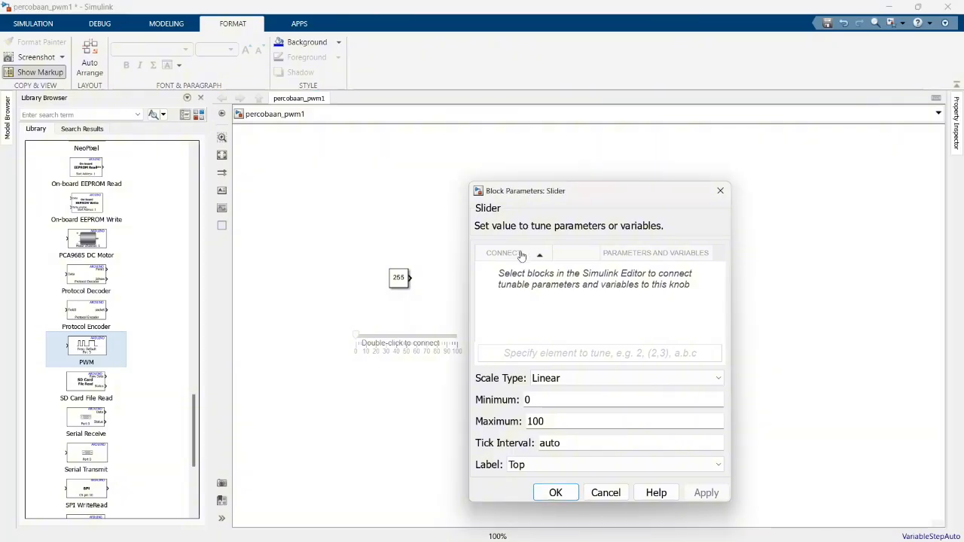
{"action": "left_click", "coordinate": [403, 277]}
{"action": "left_click", "coordinate": [514, 272]}
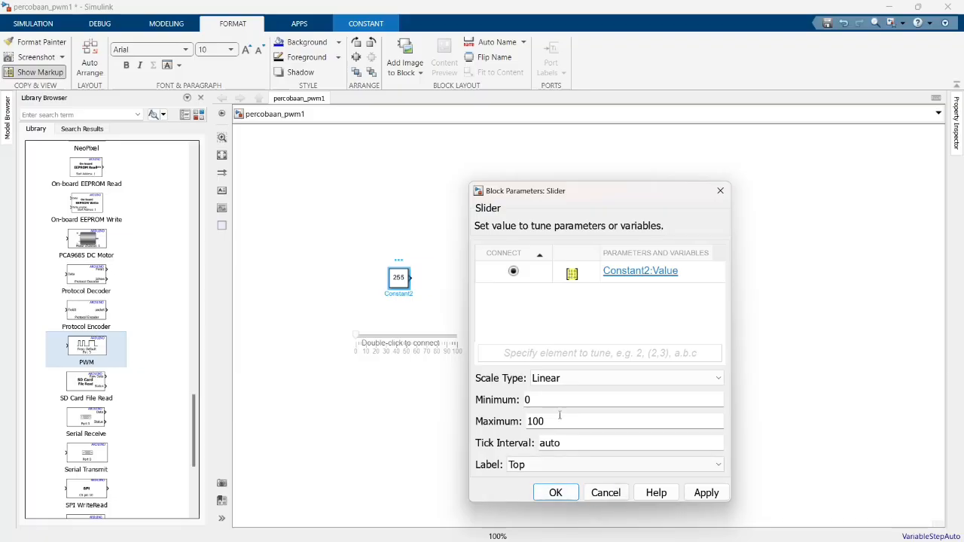
Step: Set the slider's minimum to -255 and its maximum to 255, and accept the parameters
{"action": "double_click", "coordinate": [544, 399]}
{"action": "key", "text": "BackSpace"}
{"action": "type", "text": "-255"}
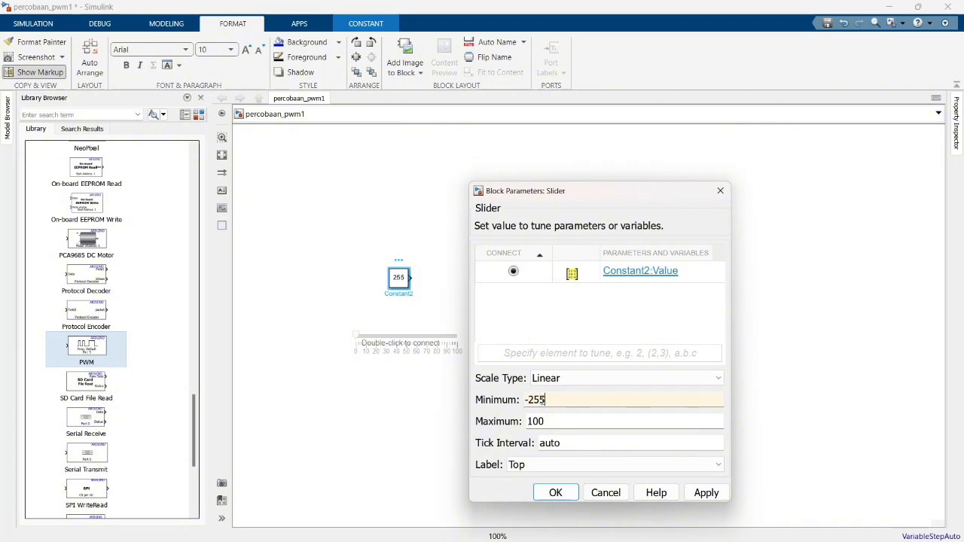
{"action": "double_click", "coordinate": [543, 419]}
{"action": "type", "text": "255"}
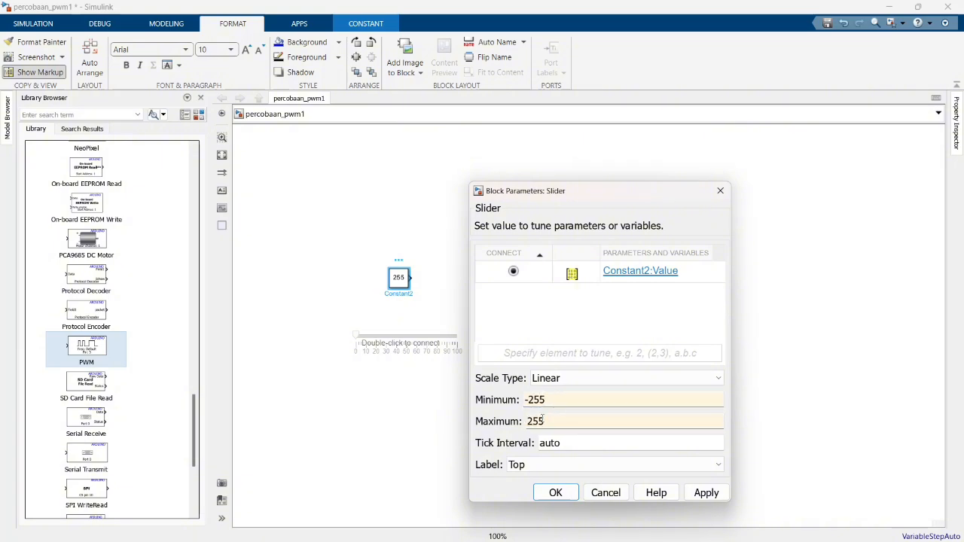
{"action": "double_click", "coordinate": [543, 419]}
{"action": "key", "text": "Return"}
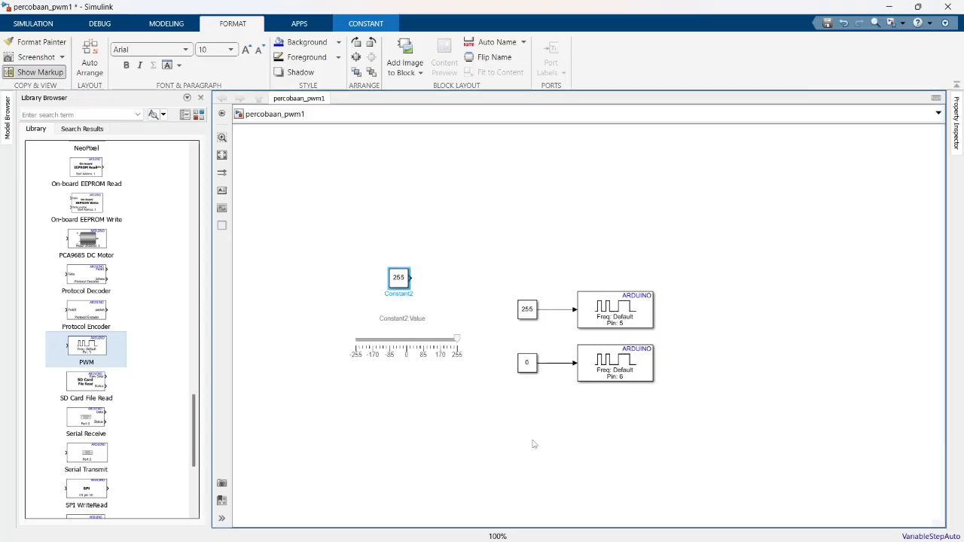
Step: Insert a Goto block in the empty canvas area below the slider
{"action": "double_click", "coordinate": [486, 482]}
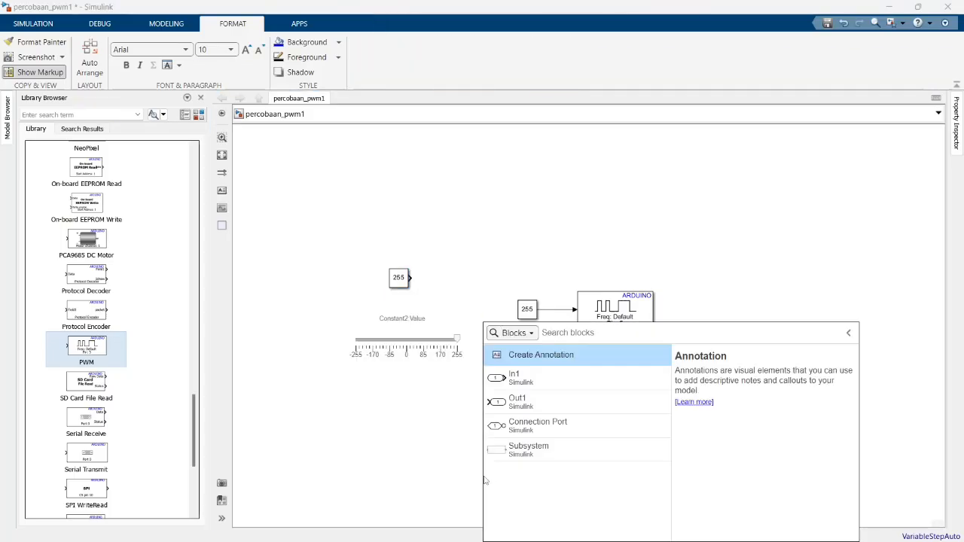
{"action": "type", "text": "goto"}
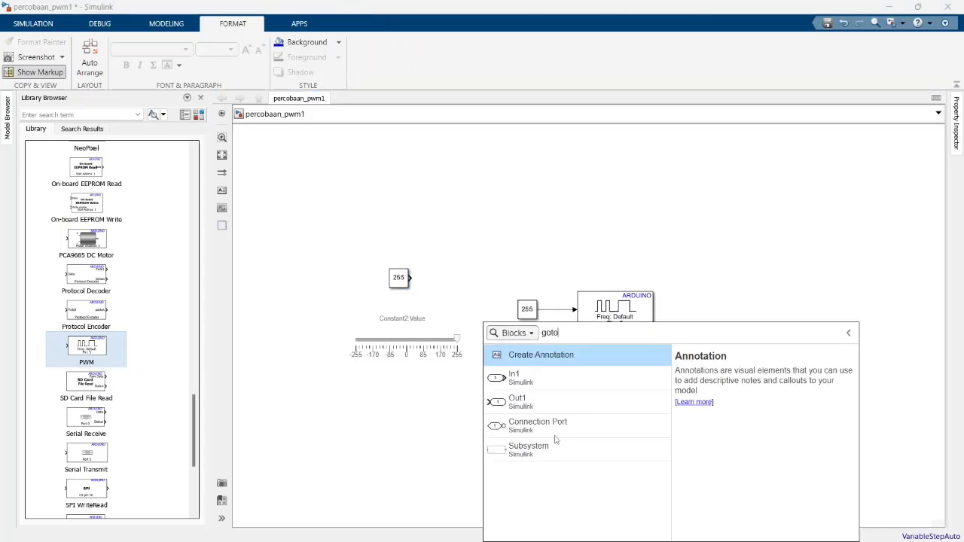
{"action": "key", "text": "Return"}
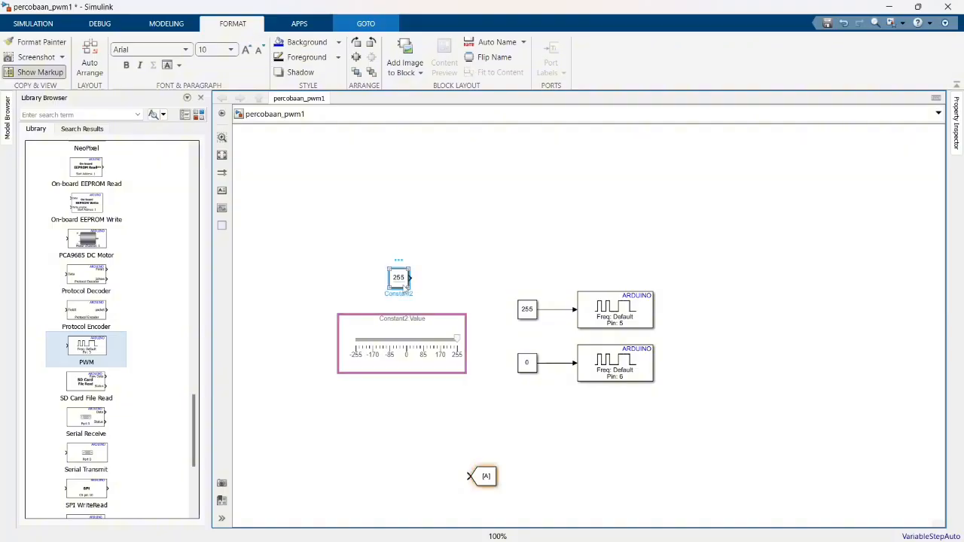
Step: Set the value of the Constant block above the slider to 1
{"action": "double_click", "coordinate": [404, 284]}
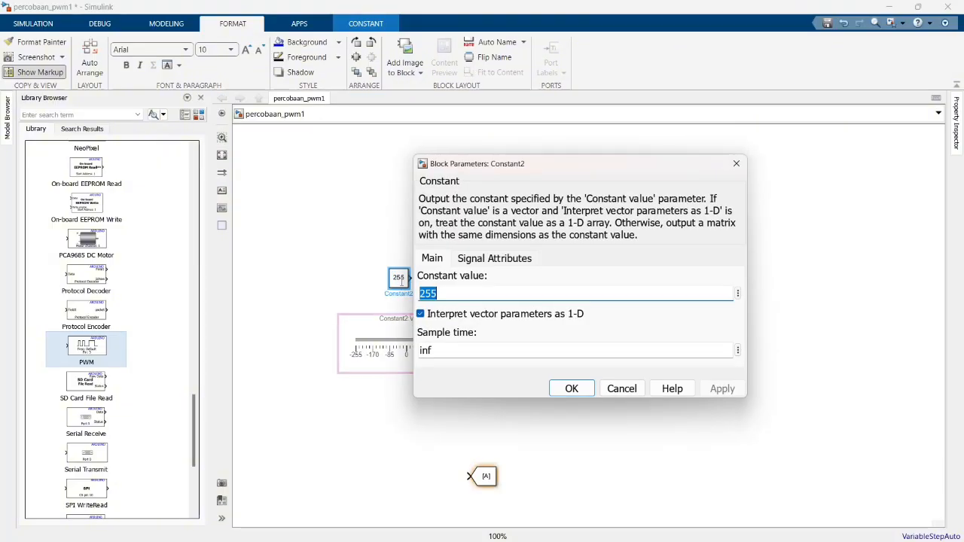
{"action": "type", "text": "1"}
{"action": "key", "text": "Return"}
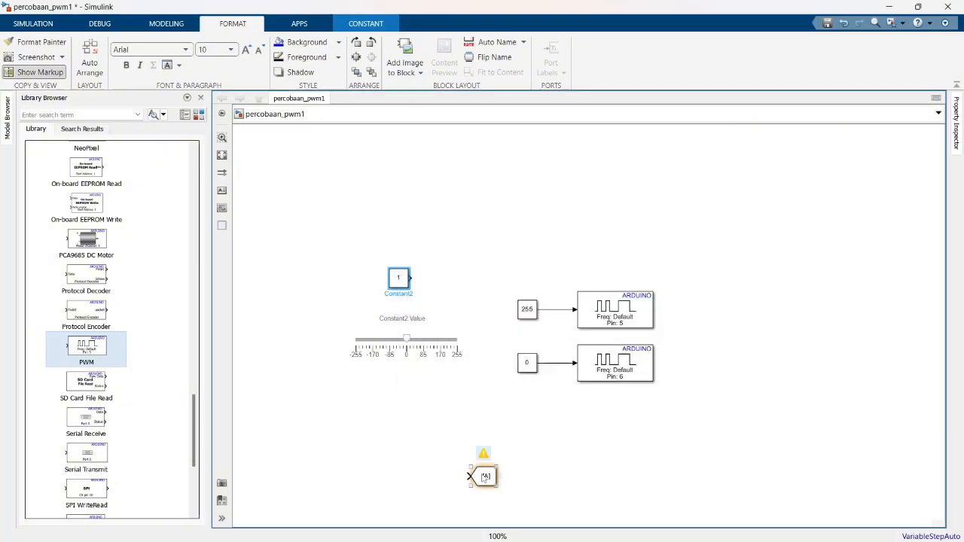
Step: Set the Goto block's tag to PWM and connect the block to the output of the Constant above the slider
{"action": "left_click_drag", "start_coordinate": [486, 476], "coordinate": [445, 275]}
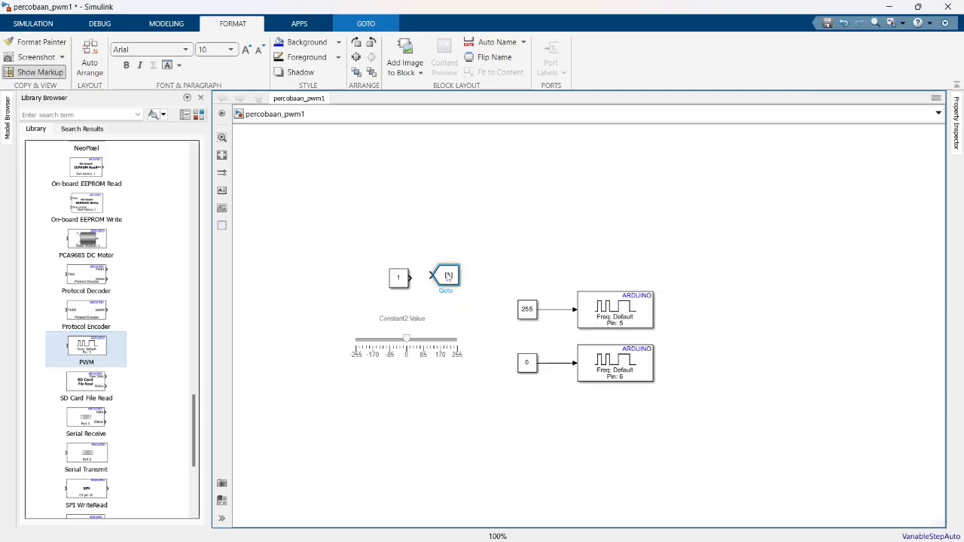
{"action": "double_click", "coordinate": [447, 276]}
{"action": "double_click", "coordinate": [527, 257]}
{"action": "type", "text": "pw"}
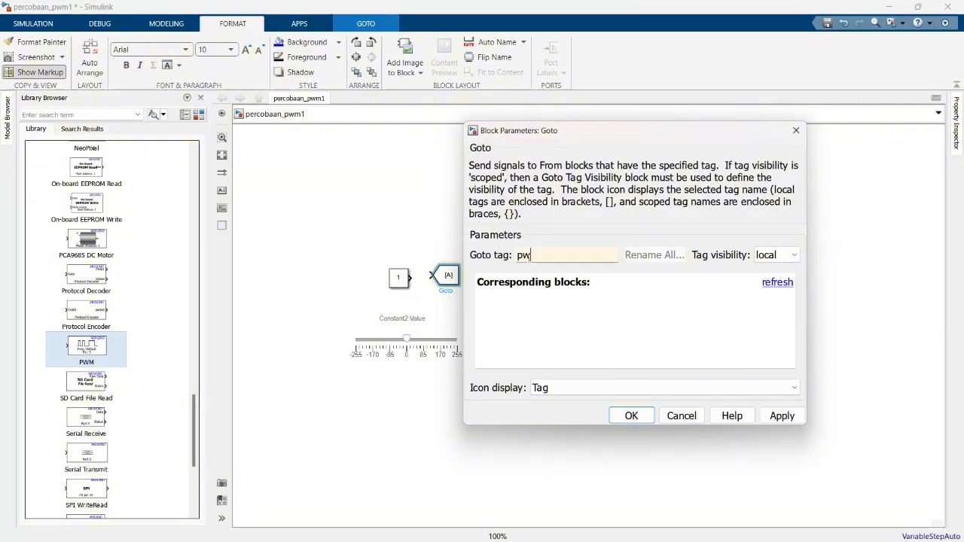
{"action": "key", "text": "BackSpace"}
{"action": "key", "text": "BackSpace"}
{"action": "key", "text": "Caps_Lock"}
{"action": "type", "text": "PWM"}
{"action": "key", "text": "Return"}
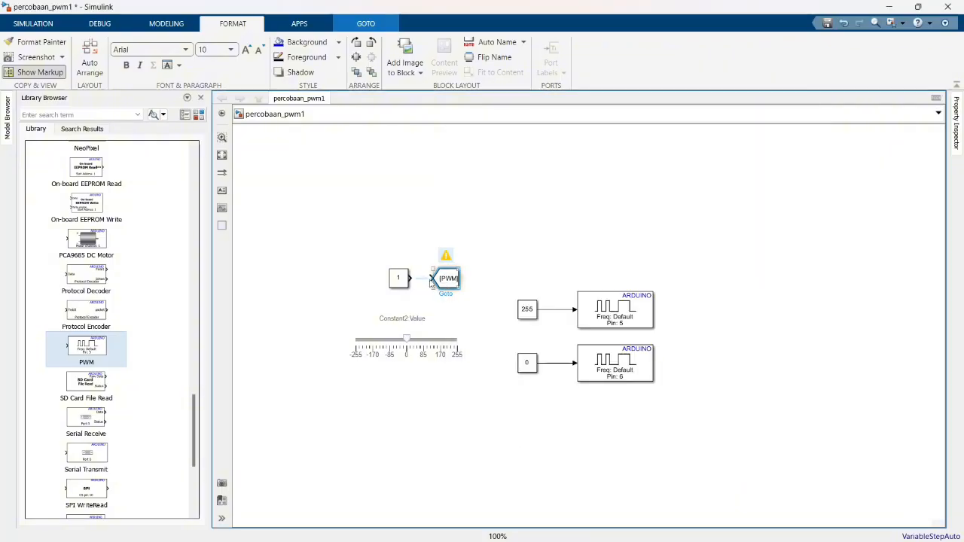
{"action": "left_click_drag", "start_coordinate": [432, 280], "coordinate": [427, 283]}
Step: Insert a Switch block below the slider and enlarge it, mainly in height
{"action": "double_click", "coordinate": [454, 452]}
{"action": "type", "text": "SW"}
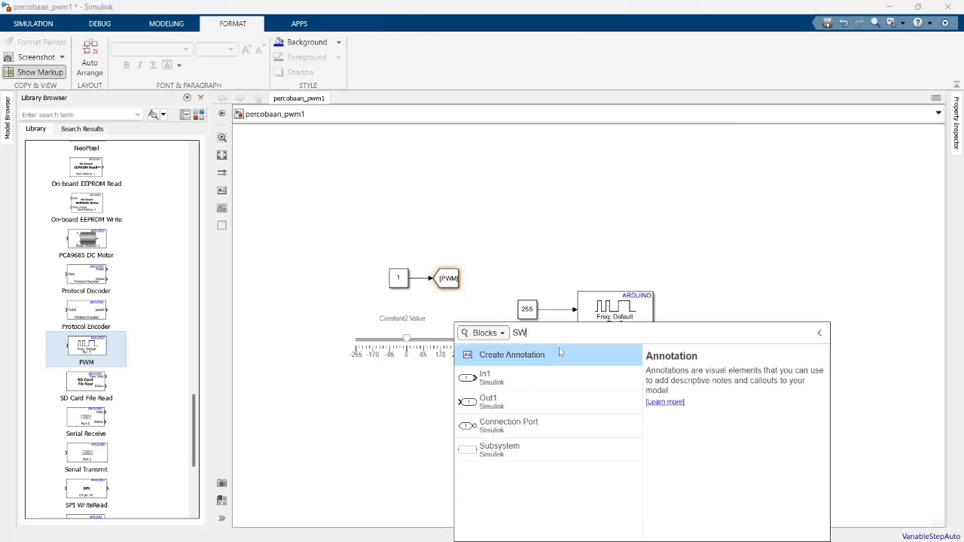
{"action": "type", "text": "ITCH"}
{"action": "key", "text": "Return"}
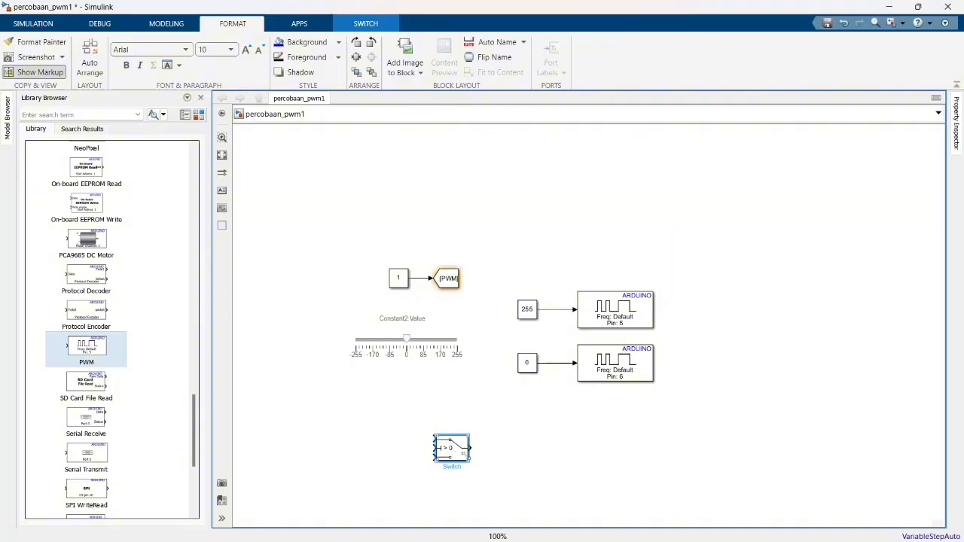
{"action": "left_click_drag", "start_coordinate": [469, 461], "coordinate": [481, 497]}
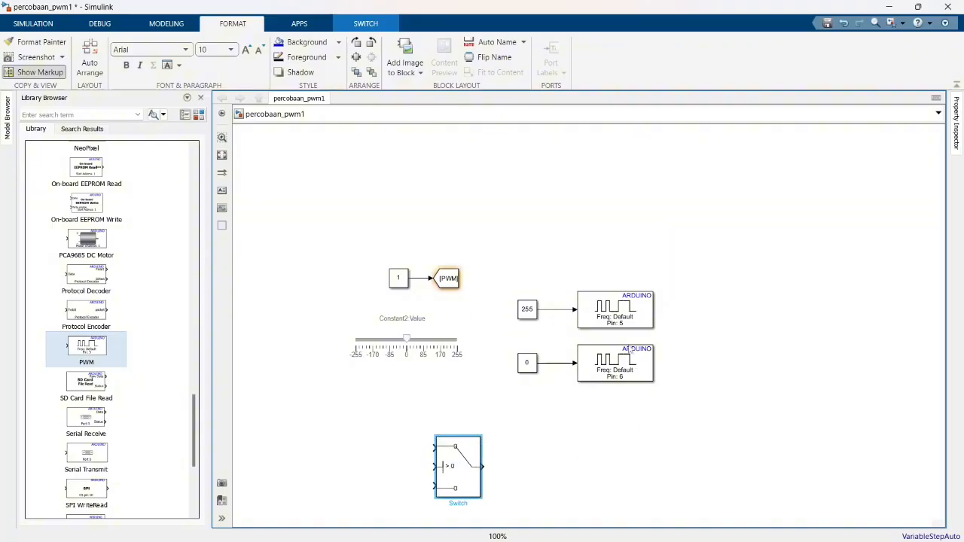
Step: Delete the signal line between the 255 Constant block and the pin 5 PWM block
{"action": "left_click", "coordinate": [560, 310]}
{"action": "key", "text": "Delete"}
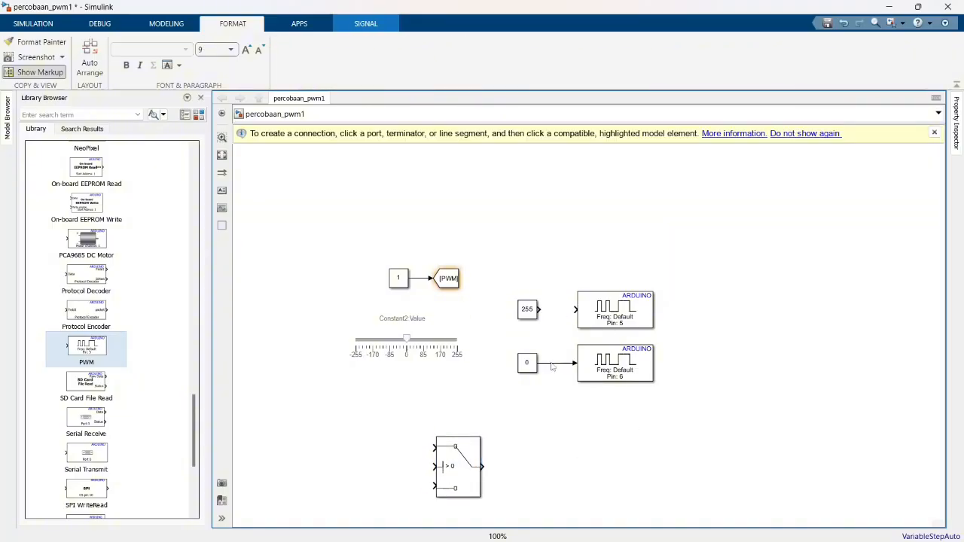
Step: Delete the signal line between the 0 Constant block and the pin 6 PWM block
{"action": "left_click", "coordinate": [556, 364]}
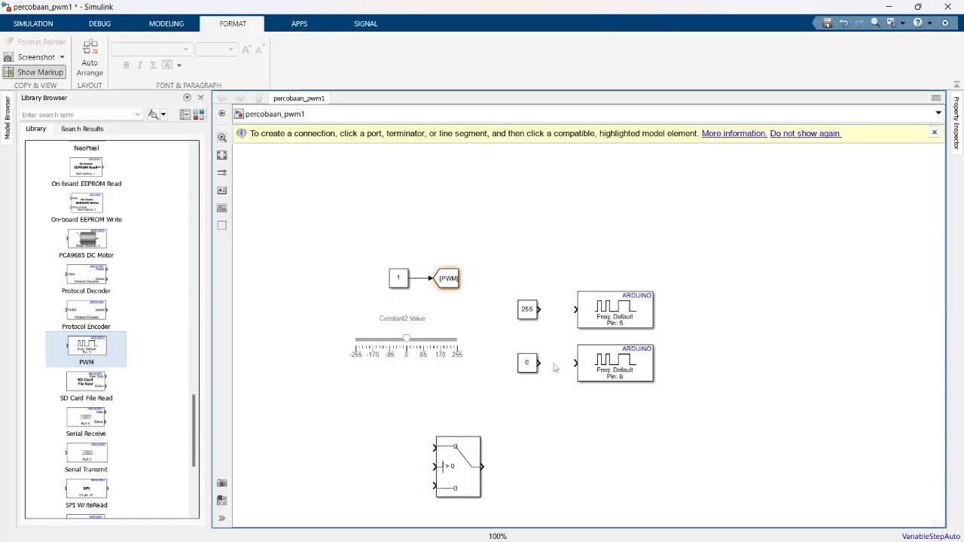
{"action": "key", "text": "Delete"}
Step: Shift both PWM blocks away from the Constants and place the Switch block in front of pin 5, connected to its input
{"action": "left_click_drag", "start_coordinate": [559, 260], "coordinate": [668, 423]}
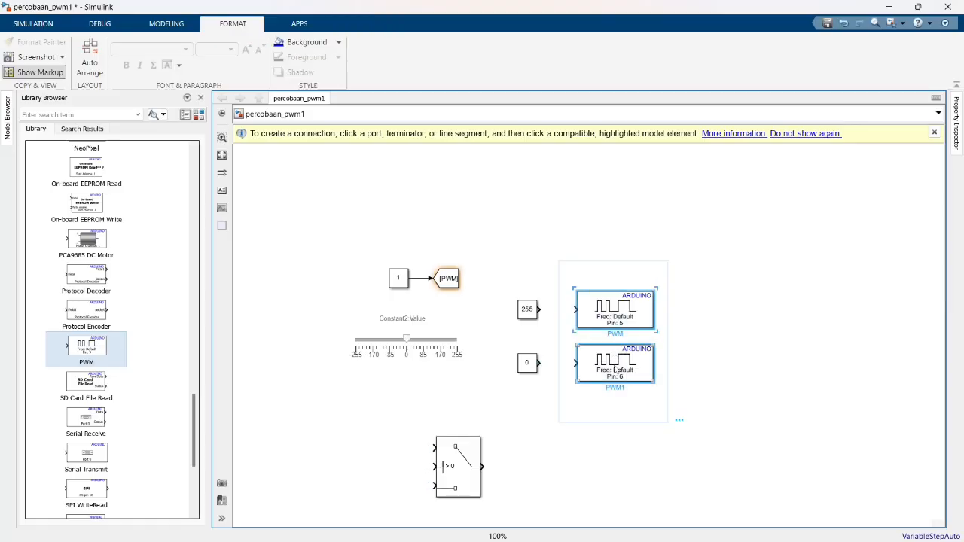
{"action": "left_click_drag", "start_coordinate": [614, 366], "coordinate": [705, 366]}
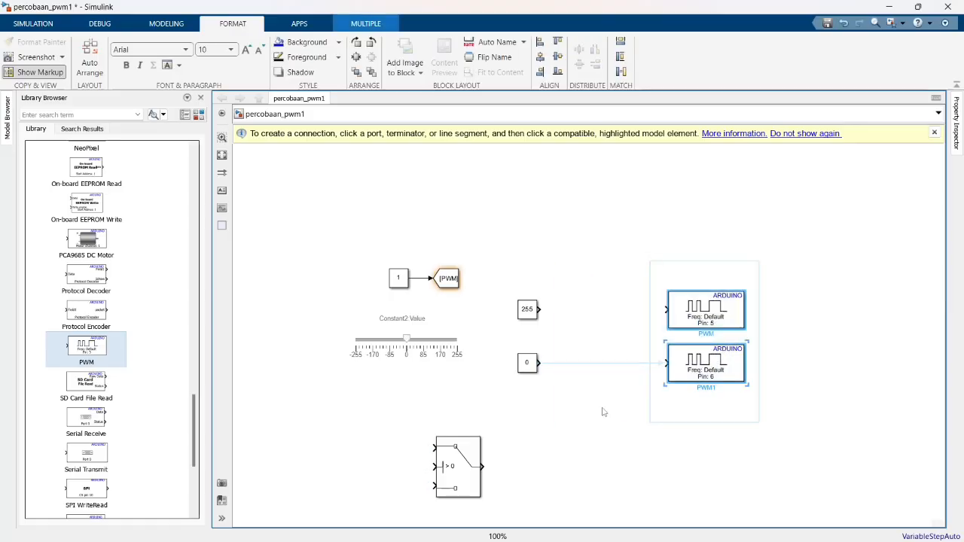
{"action": "left_click_drag", "start_coordinate": [458, 467], "coordinate": [628, 311]}
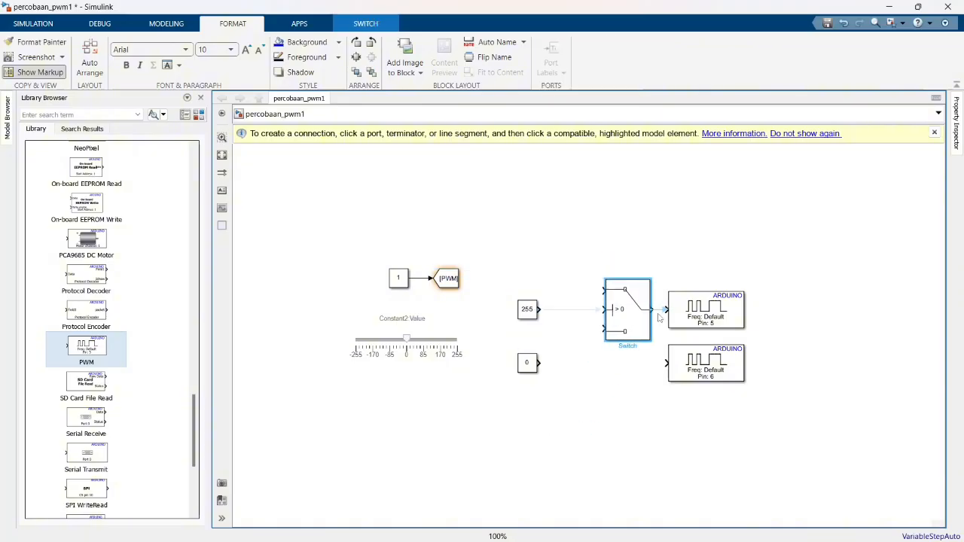
Step: Insert a Gain block below the Switch block and set its gain to -1
{"action": "double_click", "coordinate": [625, 392]}
{"action": "type", "text": "GAI"}
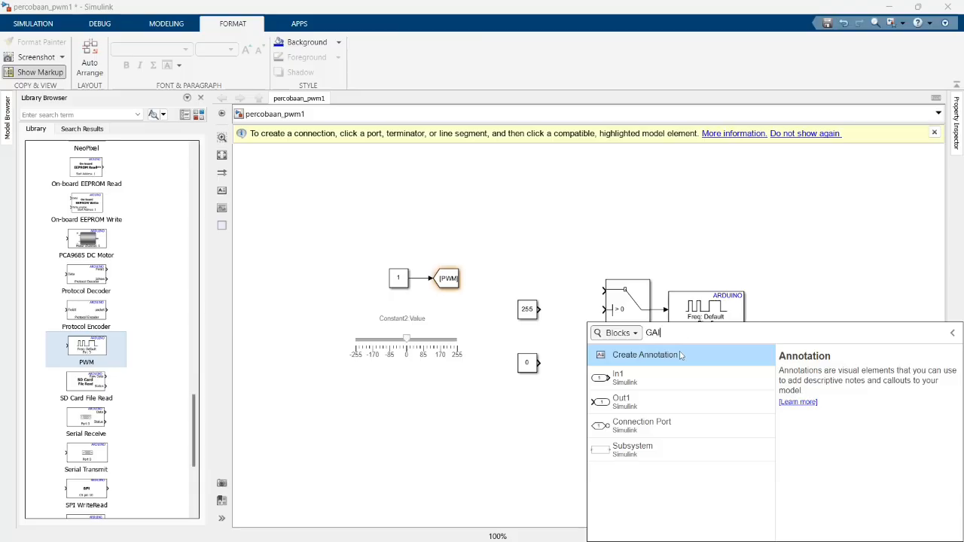
{"action": "type", "text": "N"}
{"action": "key", "text": "Return"}
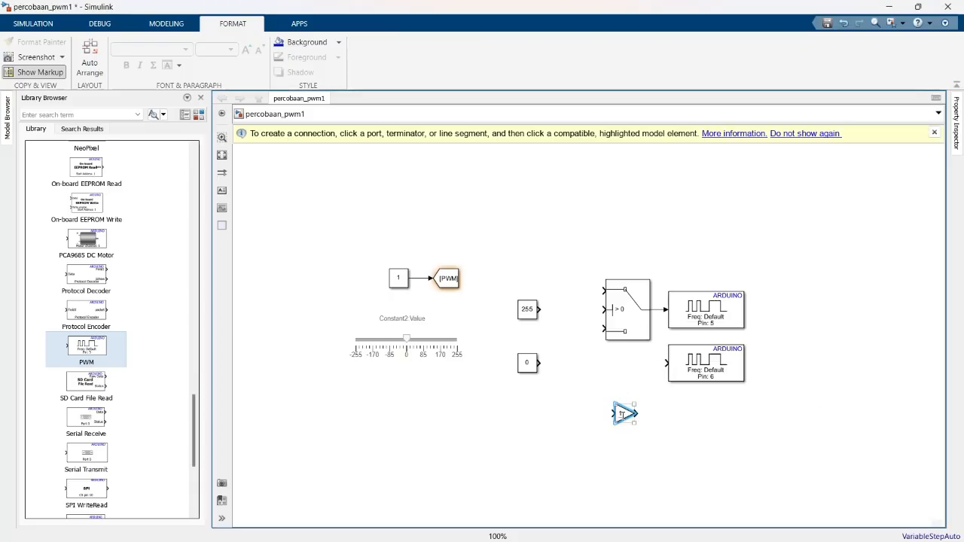
{"action": "double_click", "coordinate": [624, 413]}
{"action": "type", "text": "-1"}
{"action": "key", "text": "Return"}
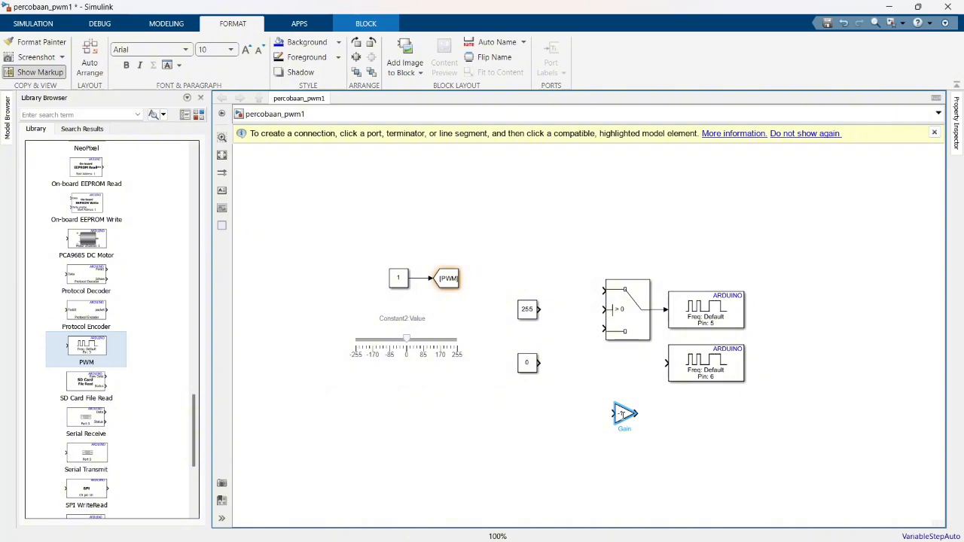
Step: Duplicate the Switch block below the original and connect the copy's output to the pin 6 PWM block, aligned with it
{"action": "left_click", "coordinate": [628, 325]}
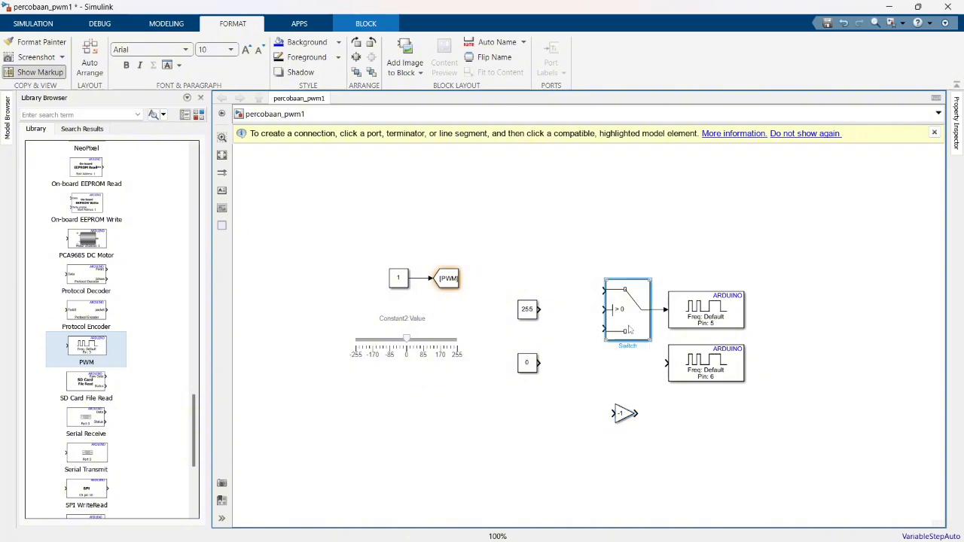
{"action": "key", "text": "ctrl+c"}
{"action": "key", "text": "ctrl+v"}
{"action": "left_click_drag", "start_coordinate": [637, 320], "coordinate": [625, 387]}
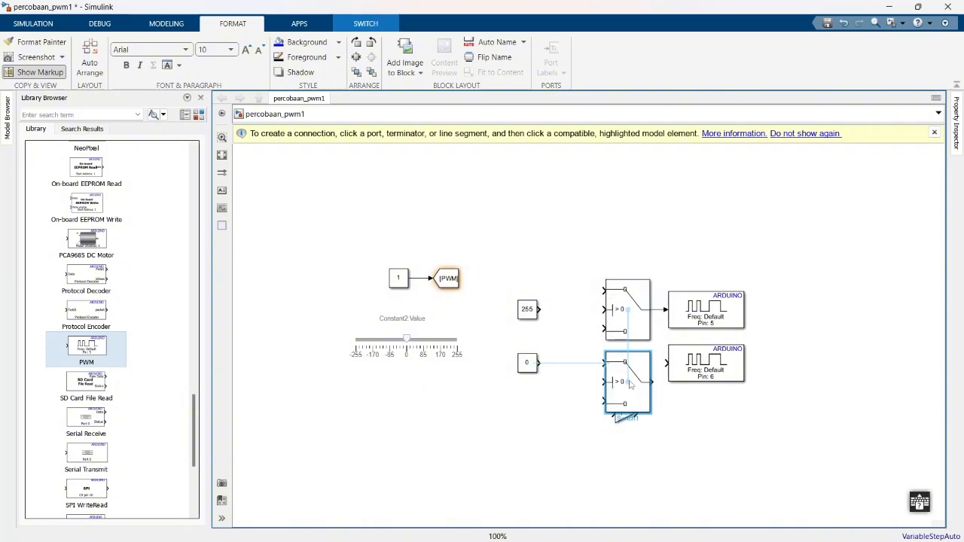
{"action": "left_click_drag", "start_coordinate": [708, 369], "coordinate": [708, 387]}
{"action": "left_click_drag", "start_coordinate": [627, 419], "coordinate": [552, 337]}
{"action": "left_click", "coordinate": [655, 383]}
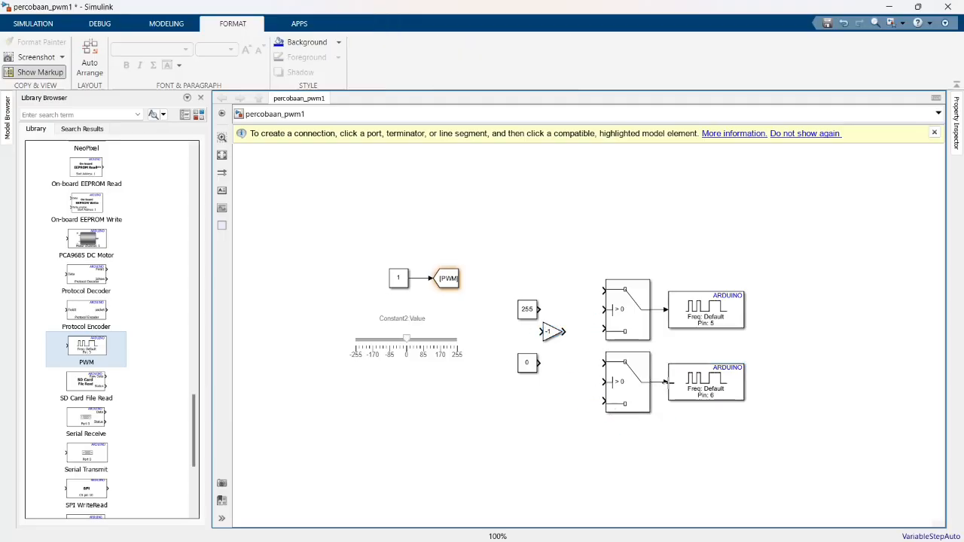
Step: Delete the 255 Constant block and wire the 0 Constant to the upper Switch's third input and the lower Switch's first input
{"action": "left_click", "coordinate": [527, 310]}
{"action": "key", "text": "Delete"}
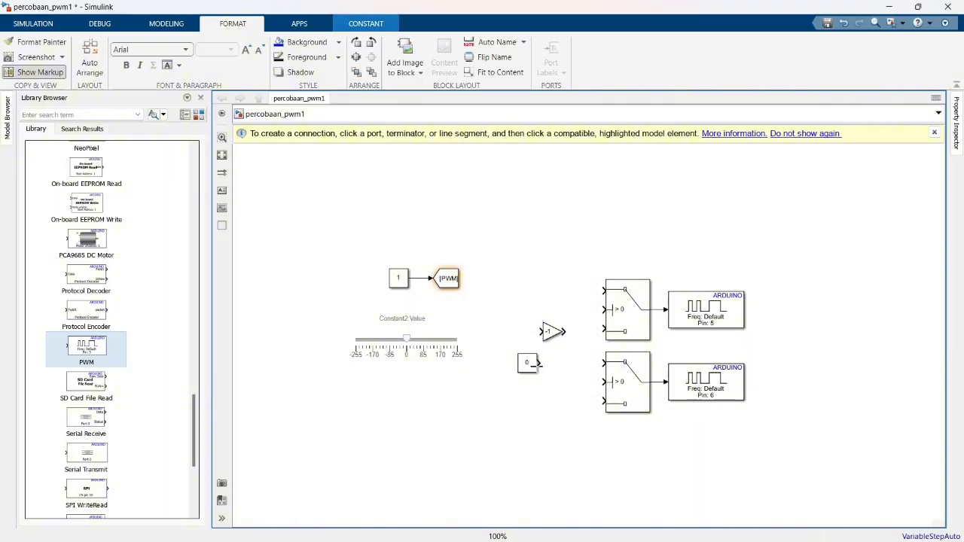
{"action": "left_click", "coordinate": [528, 363]}
{"action": "left_click_drag", "start_coordinate": [554, 332], "coordinate": [537, 419]}
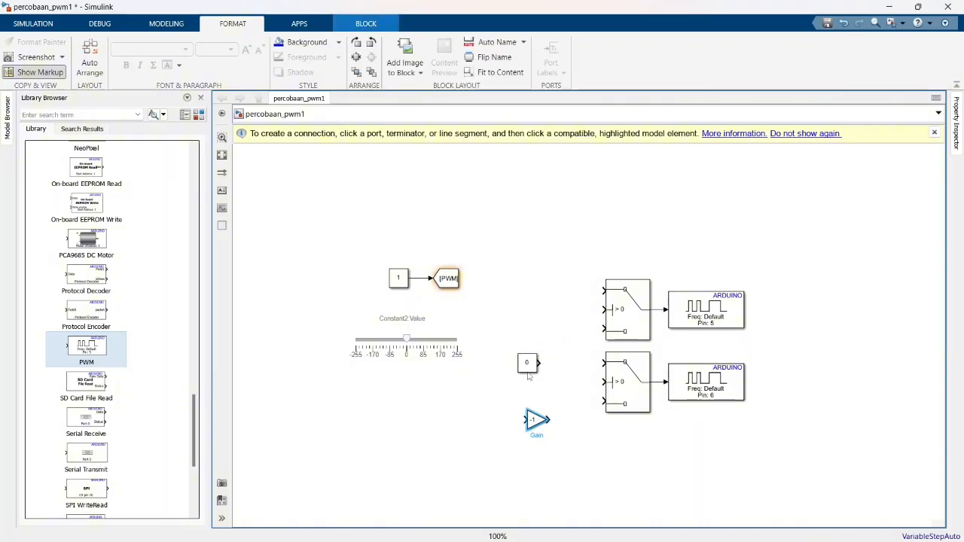
{"action": "mouse_move", "coordinate": [533, 367]}
{"action": "left_mouse_down"}
{"action": "mouse_move", "coordinate": [537, 331]}
{"action": "mouse_move", "coordinate": [550, 330]}
{"action": "left_mouse_up"}
{"action": "mouse_move", "coordinate": [558, 328]}
{"action": "left_mouse_down"}
{"action": "mouse_move", "coordinate": [593, 331]}
{"action": "mouse_move", "coordinate": [587, 338]}
{"action": "mouse_move", "coordinate": [581, 329]}
{"action": "left_mouse_up"}
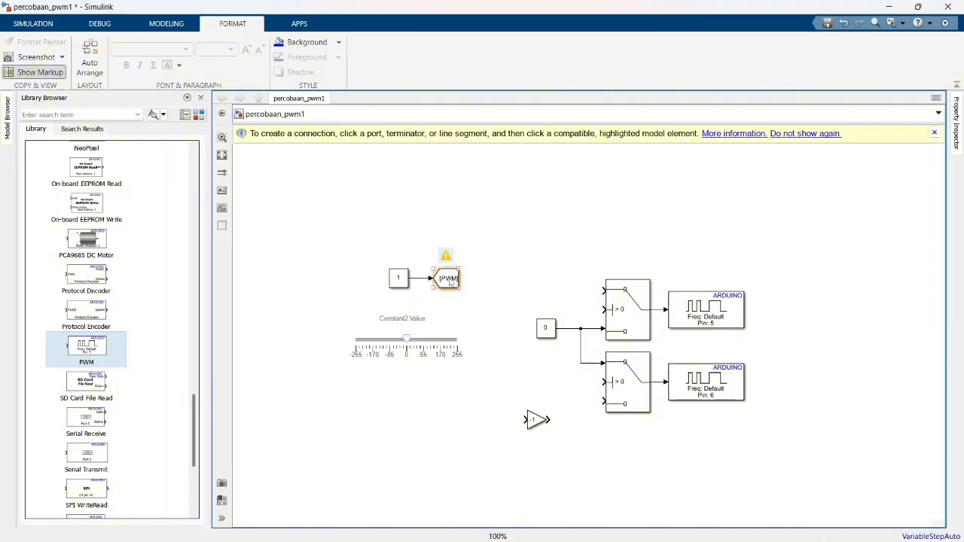
Step: Create a From block with the tag PWM out of the Goto block and place it below the 0 Constant
{"action": "left_click_drag", "start_coordinate": [458, 280], "coordinate": [469, 280]}
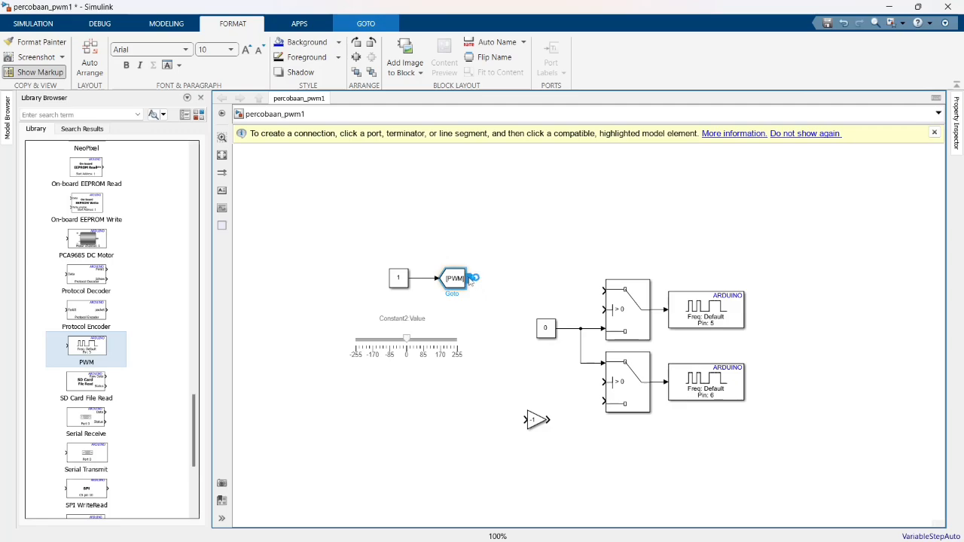
{"action": "left_click_drag", "start_coordinate": [470, 279], "coordinate": [532, 333]}
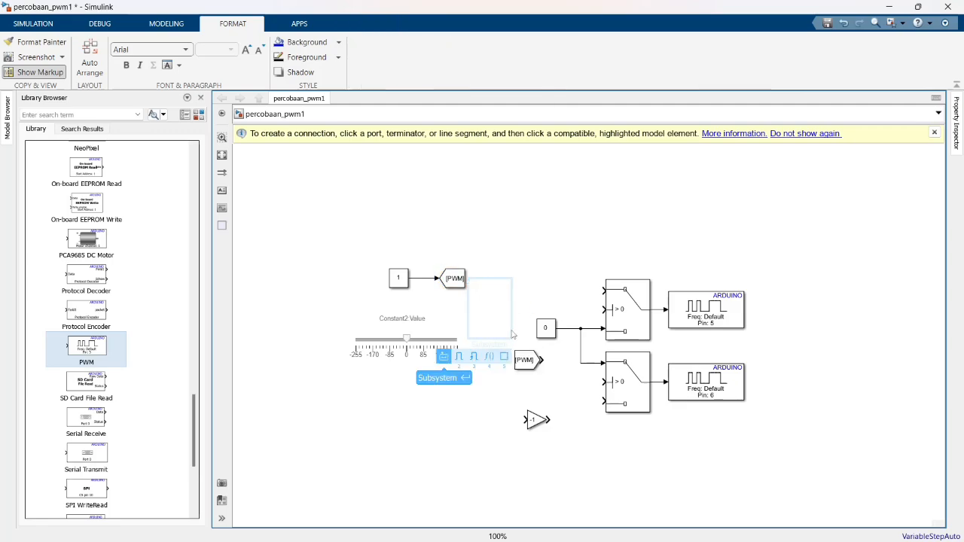
Step: Create a second PWM From block out of the Goto block and delete it
{"action": "left_click", "coordinate": [455, 282]}
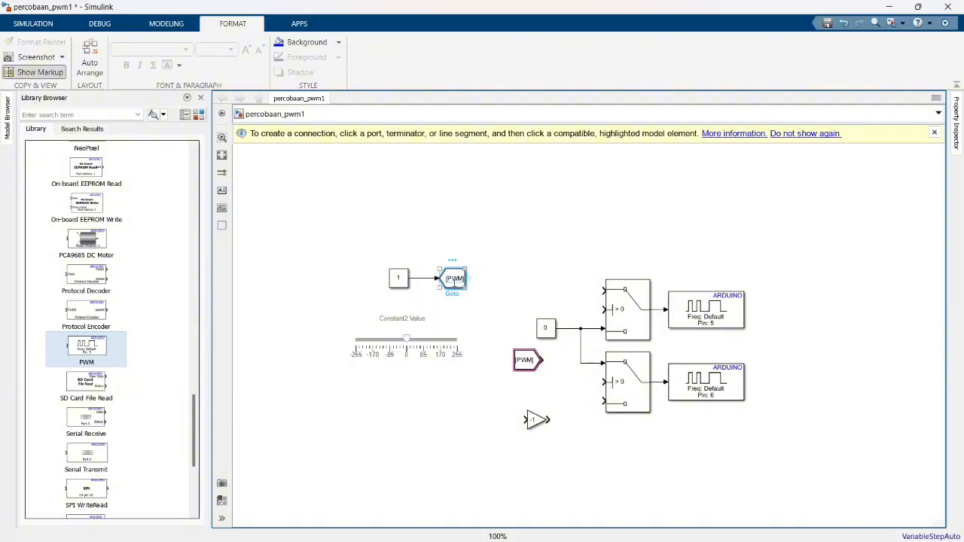
{"action": "left_click", "coordinate": [489, 282]}
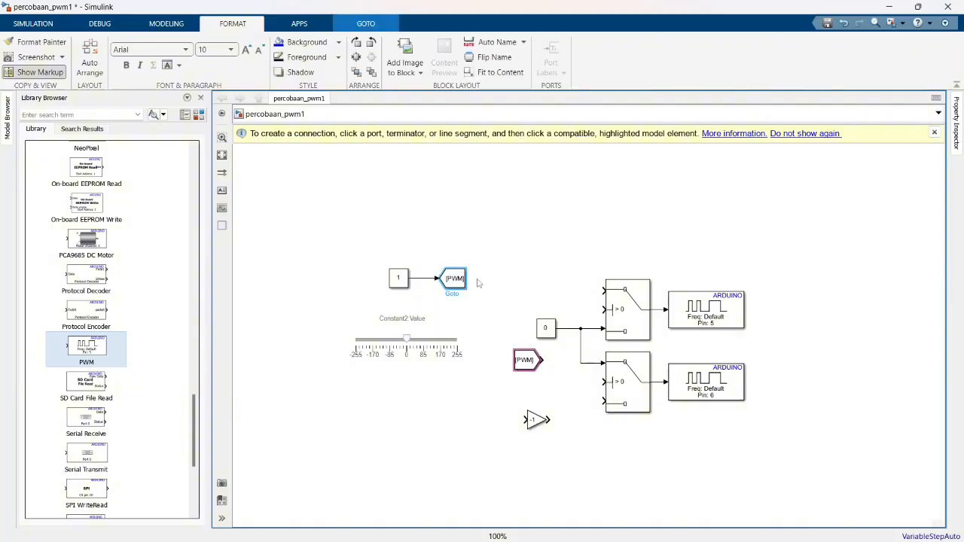
{"action": "left_click", "coordinate": [467, 281]}
{"action": "left_click", "coordinate": [464, 280]}
{"action": "left_click_drag", "start_coordinate": [474, 281], "coordinate": [503, 372]}
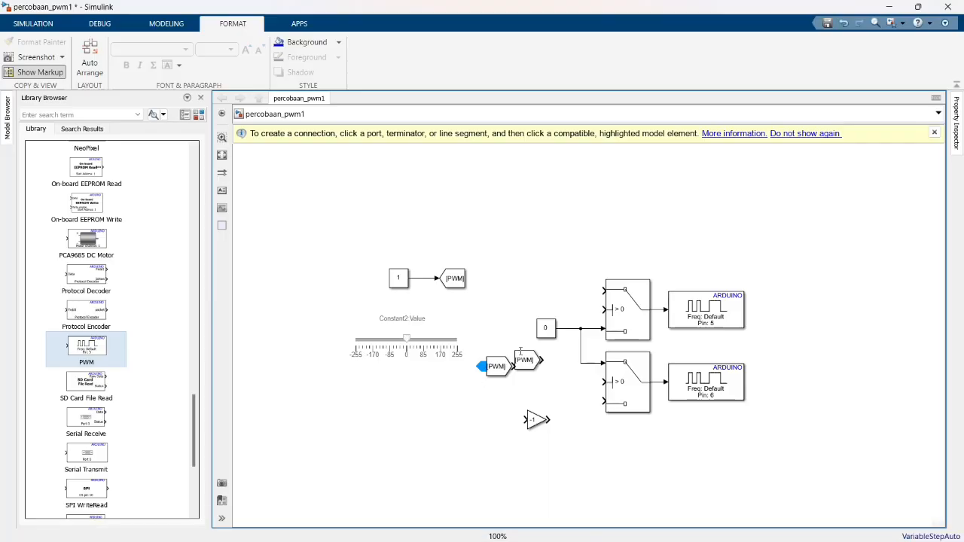
{"action": "left_click", "coordinate": [493, 366]}
{"action": "left_click", "coordinate": [493, 366]}
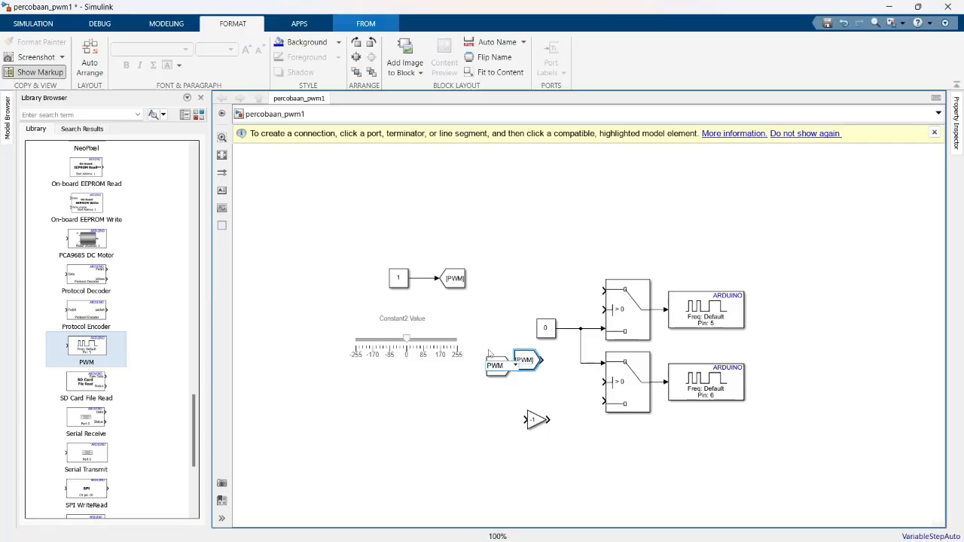
{"action": "left_click", "coordinate": [497, 367]}
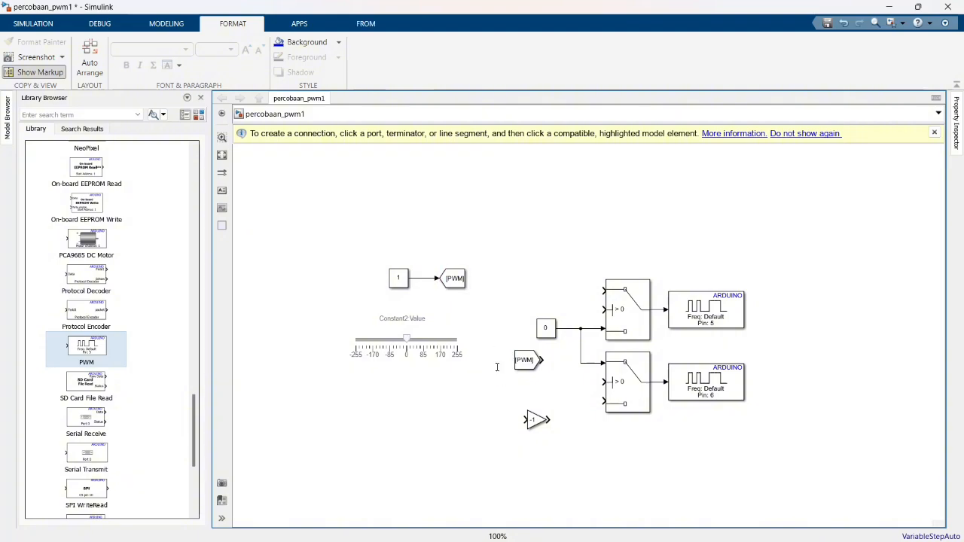
Step: Place the PWM From block above the 0 Constant and connect it to the upper Switch's first and second inputs
{"action": "mouse_move", "coordinate": [525, 360]}
{"action": "left_mouse_down"}
{"action": "mouse_move", "coordinate": [549, 278]}
{"action": "mouse_move", "coordinate": [550, 291]}
{"action": "mouse_move", "coordinate": [604, 290]}
{"action": "left_mouse_up"}
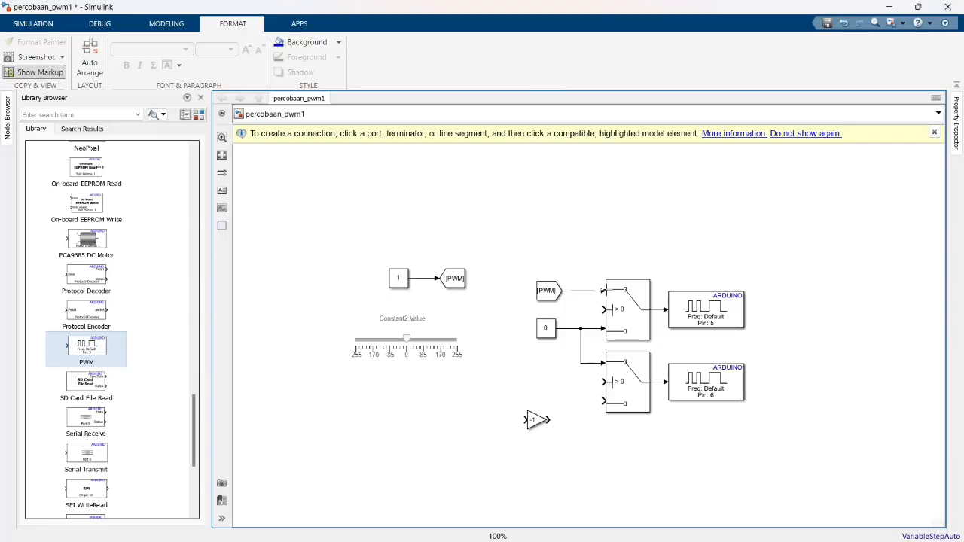
{"action": "left_click_drag", "start_coordinate": [603, 308], "coordinate": [582, 291]}
Step: Set the upper Switch block's criterion for passing the first input to u2 >= Threshold
{"action": "double_click", "coordinate": [644, 314]}
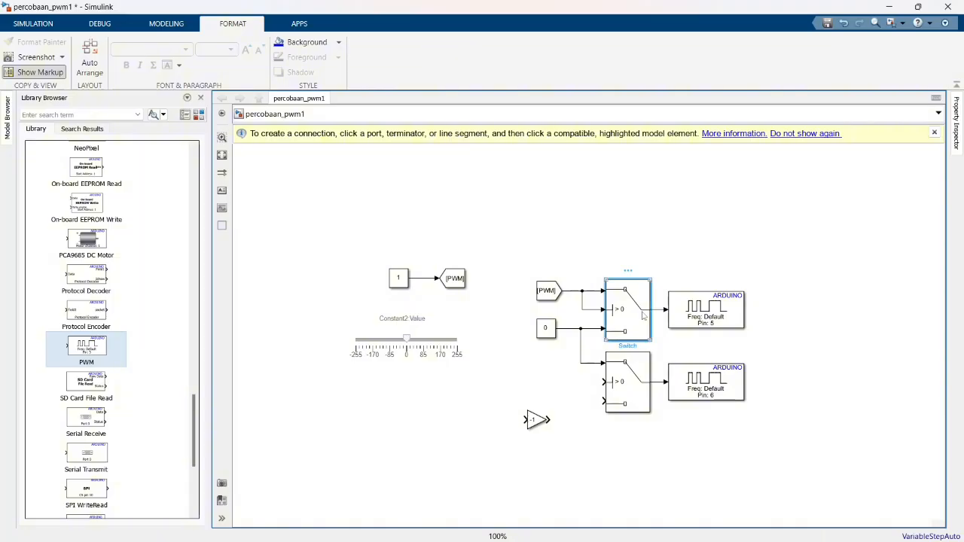
{"action": "left_click", "coordinate": [549, 284]}
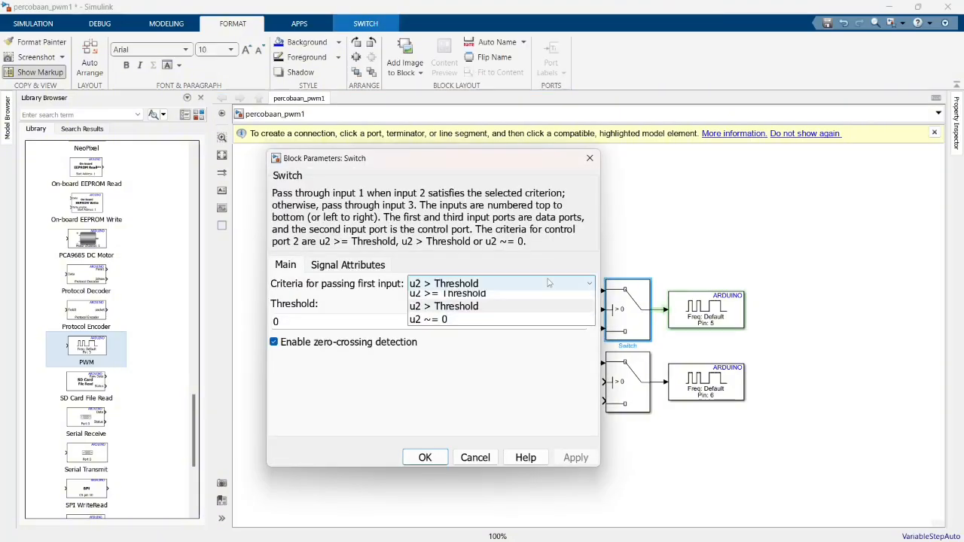
{"action": "left_click", "coordinate": [510, 298]}
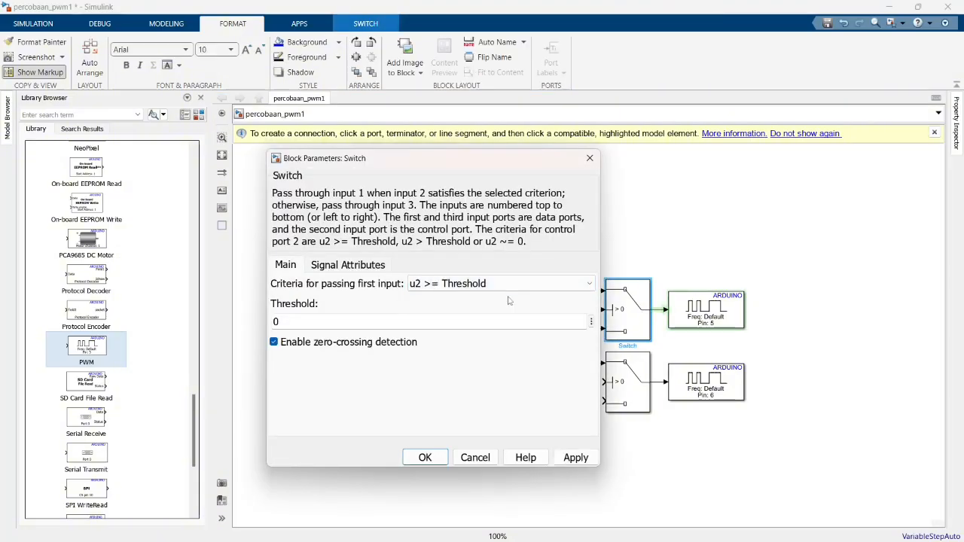
{"action": "key", "text": "Return"}
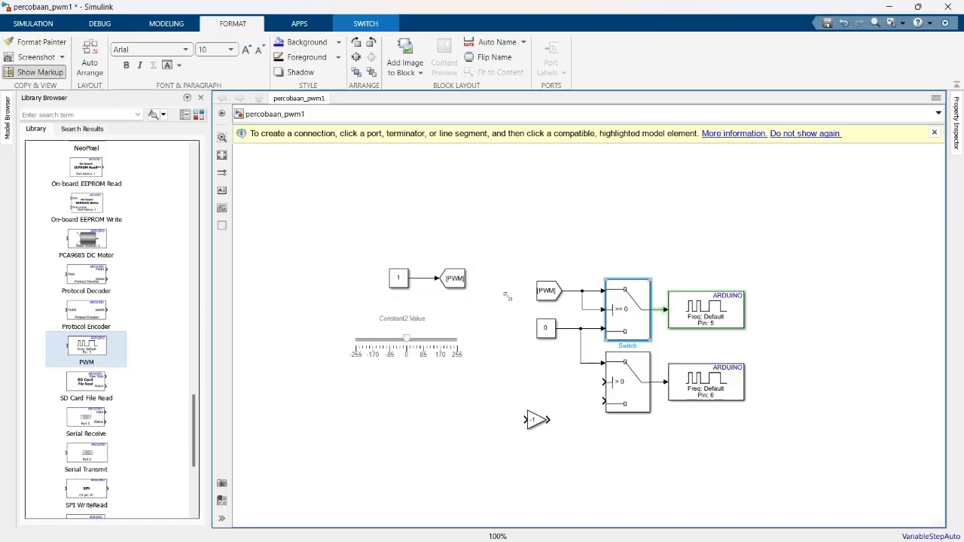
Step: Set the lower Switch block's criterion for passing the first input to u2 >= Threshold
{"action": "double_click", "coordinate": [625, 382]}
{"action": "left_click", "coordinate": [497, 357]}
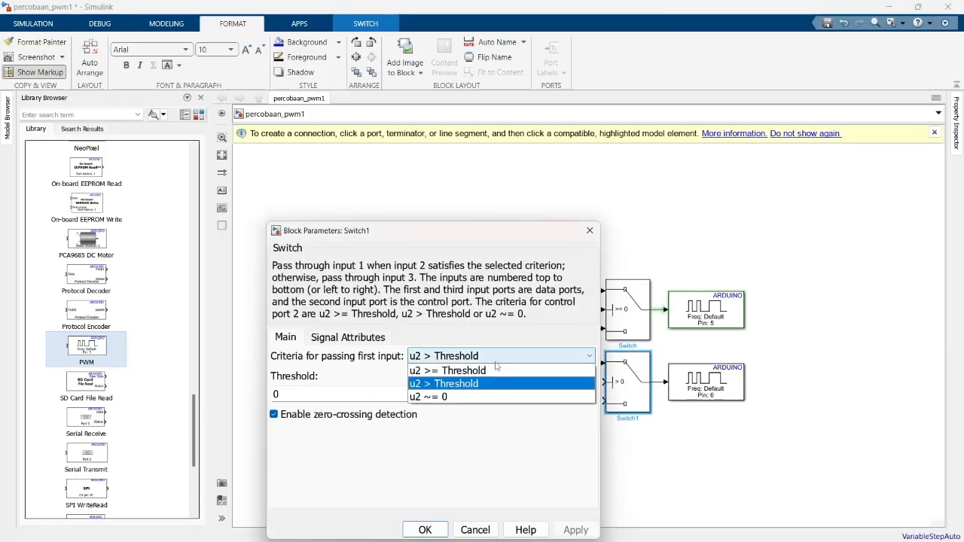
{"action": "left_click", "coordinate": [496, 369]}
{"action": "key", "text": "Return"}
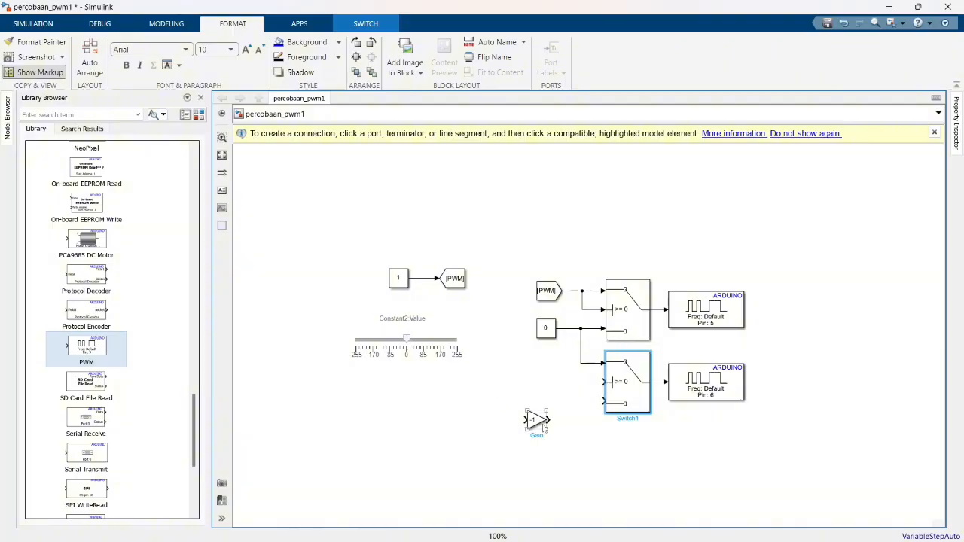
Step: Align the Gain block with the lower Switch's third input and connect that Switch's middle input to the PWM From signal
{"action": "left_click_drag", "start_coordinate": [537, 425], "coordinate": [549, 411]}
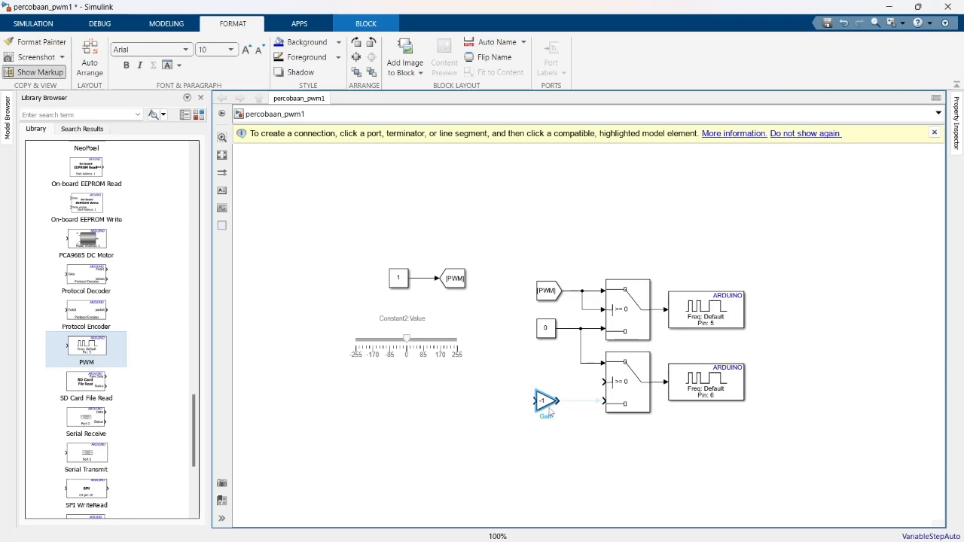
{"action": "left_click_drag", "start_coordinate": [603, 382], "coordinate": [593, 309]}
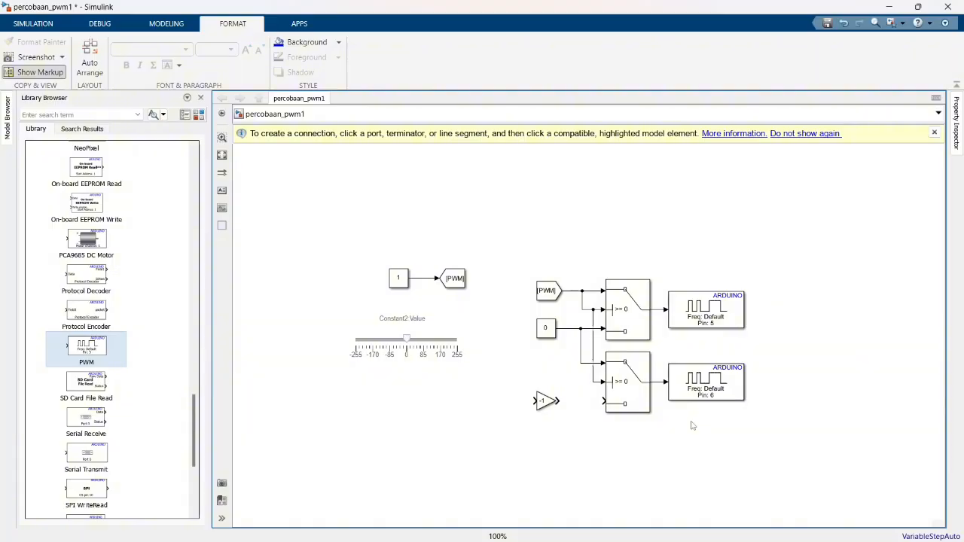
Step: Space out the From, Constant and Gain blocks and wire the PWM signal through the -1 Gain to the lower Switch's third input
{"action": "left_click_drag", "start_coordinate": [541, 402], "coordinate": [576, 403]}
{"action": "left_click_drag", "start_coordinate": [518, 276], "coordinate": [533, 333]}
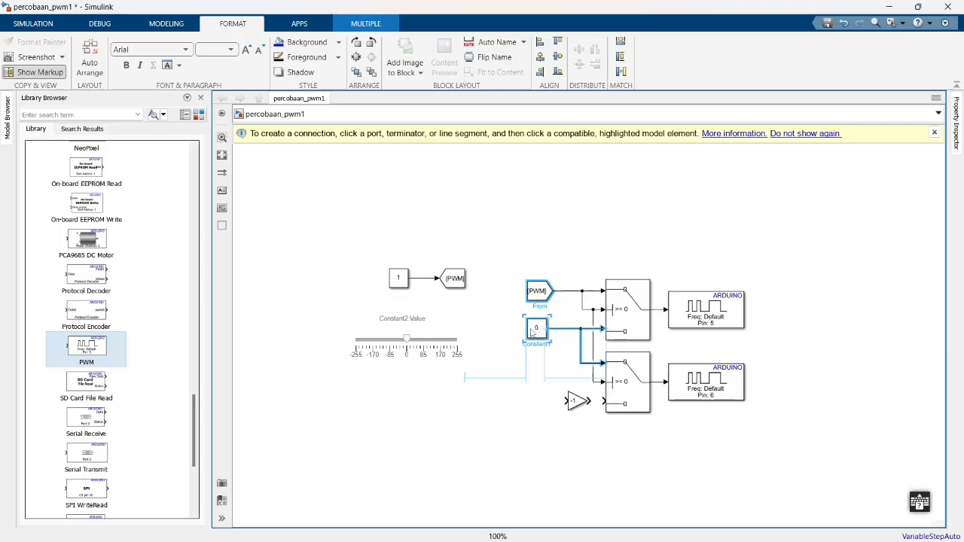
{"action": "left_click", "coordinate": [564, 382]}
{"action": "left_click_drag", "start_coordinate": [566, 400], "coordinate": [560, 290]}
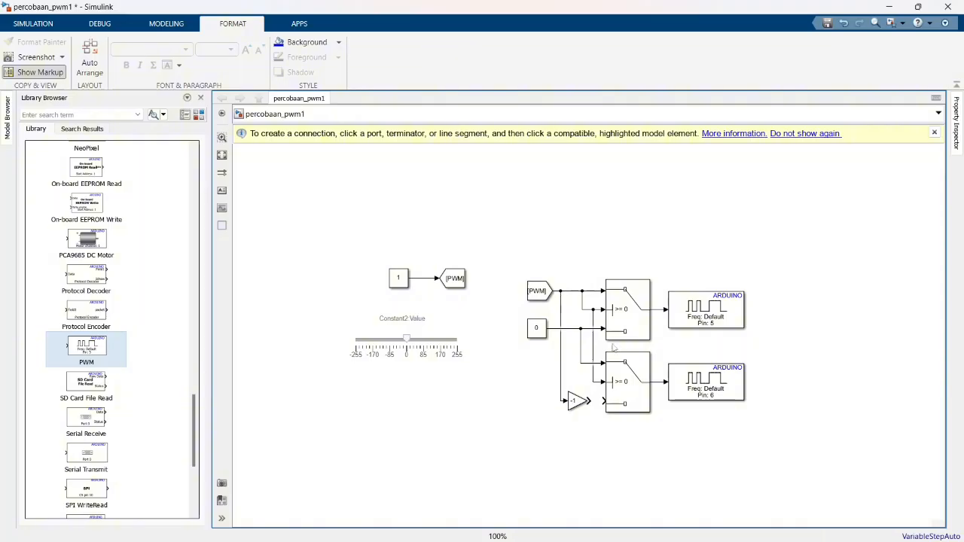
{"action": "left_click_drag", "start_coordinate": [595, 406], "coordinate": [604, 404]}
{"action": "left_click", "coordinate": [604, 445]}
{"action": "left_click", "coordinate": [454, 325]}
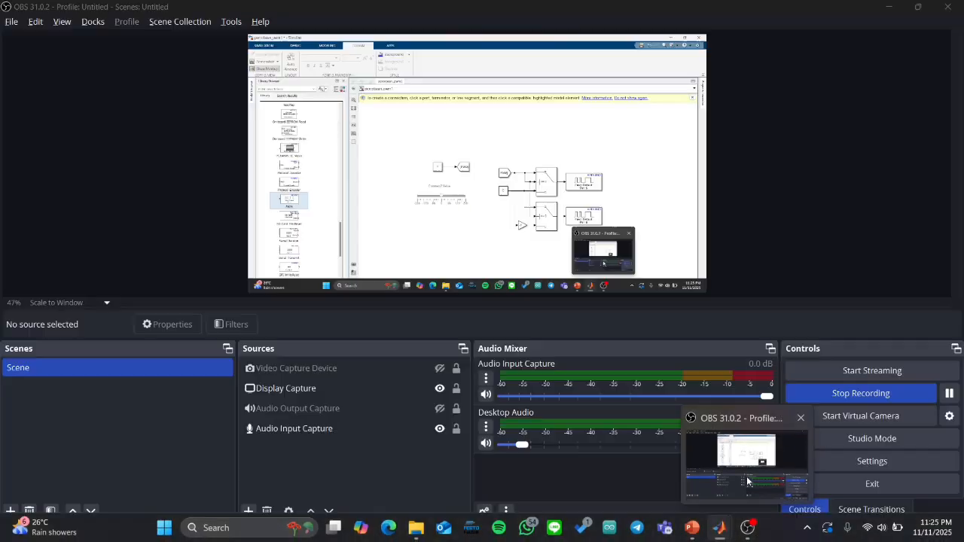
{"action": "left_click", "coordinate": [747, 476]}
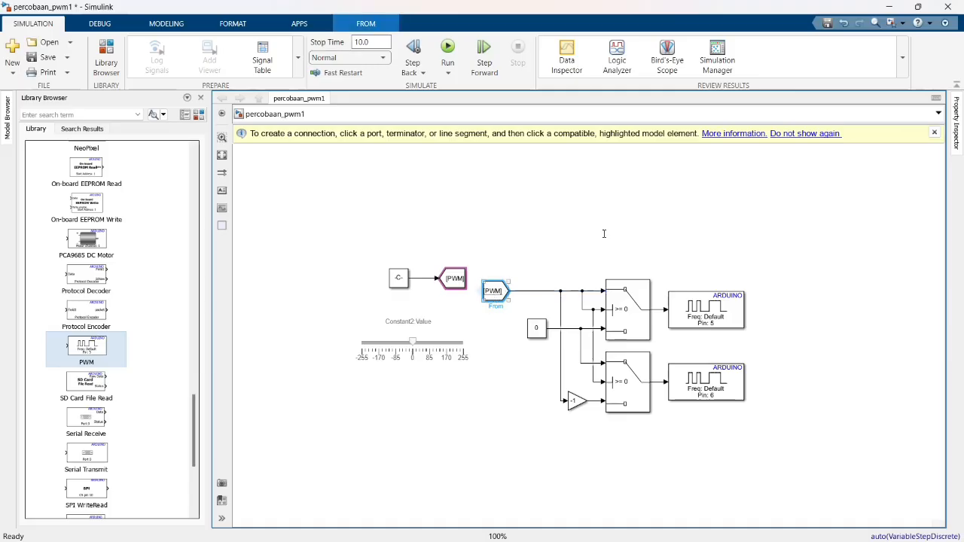
Step: Add a Data Type Conversion block to the empty canvas above the upper Switch block
{"action": "double_click", "coordinate": [603, 234]}
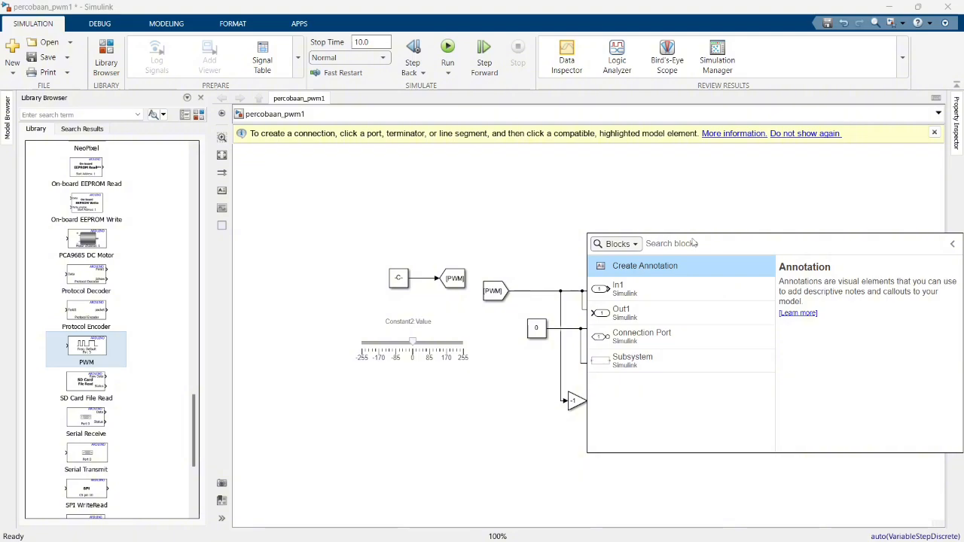
{"action": "type", "text": "o"}
{"action": "key", "text": "BackSpace"}
{"action": "type", "text": "da"}
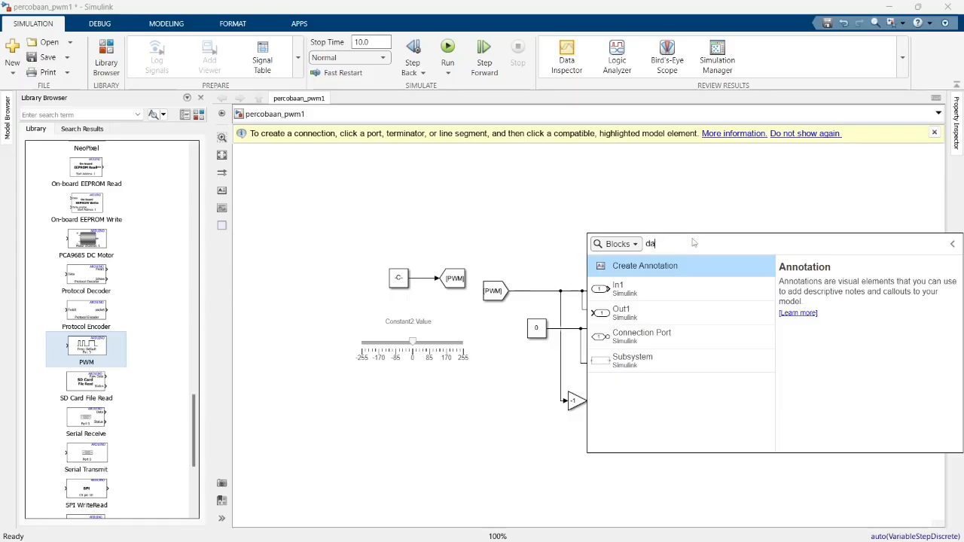
{"action": "type", "text": "ta type"}
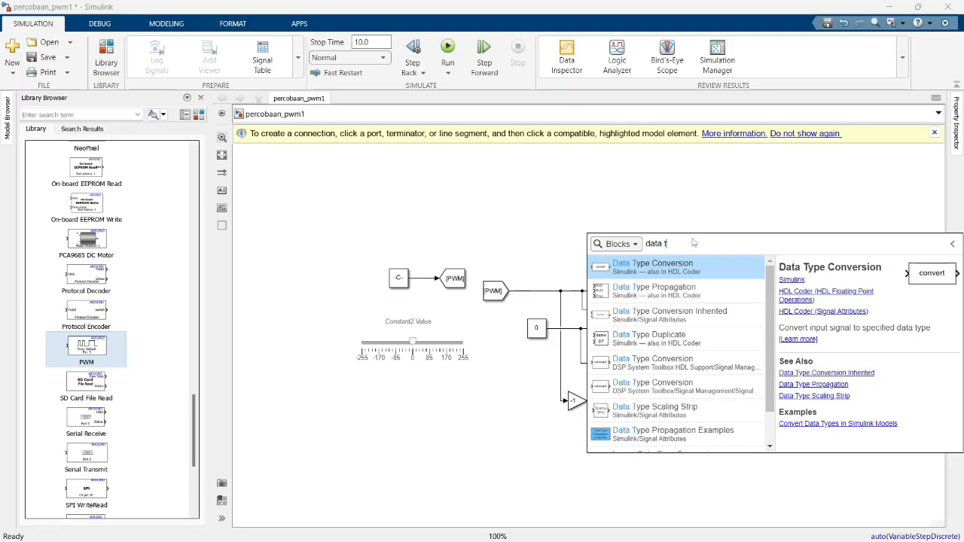
{"action": "key", "text": "Return"}
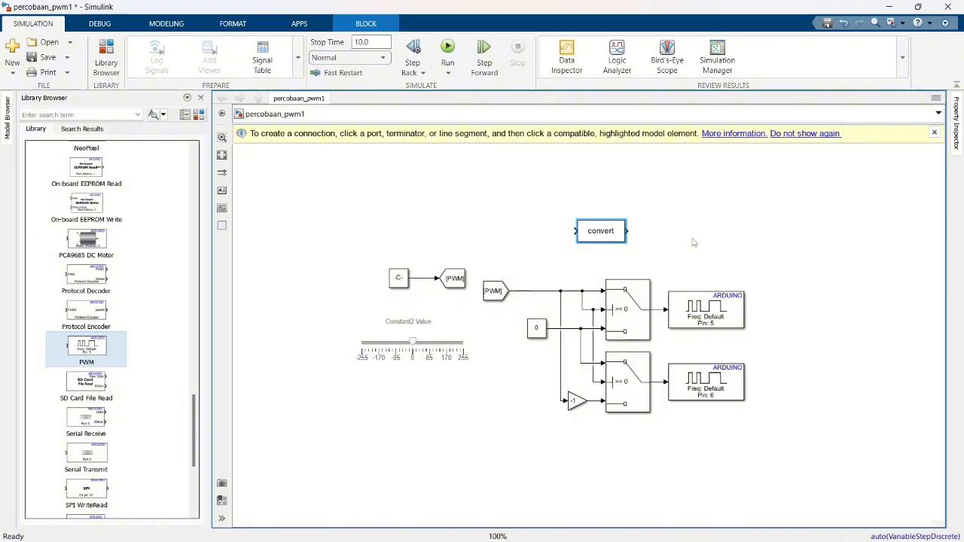
Step: Set the Data Type Conversion block's output data type to int16
{"action": "double_click", "coordinate": [605, 228]}
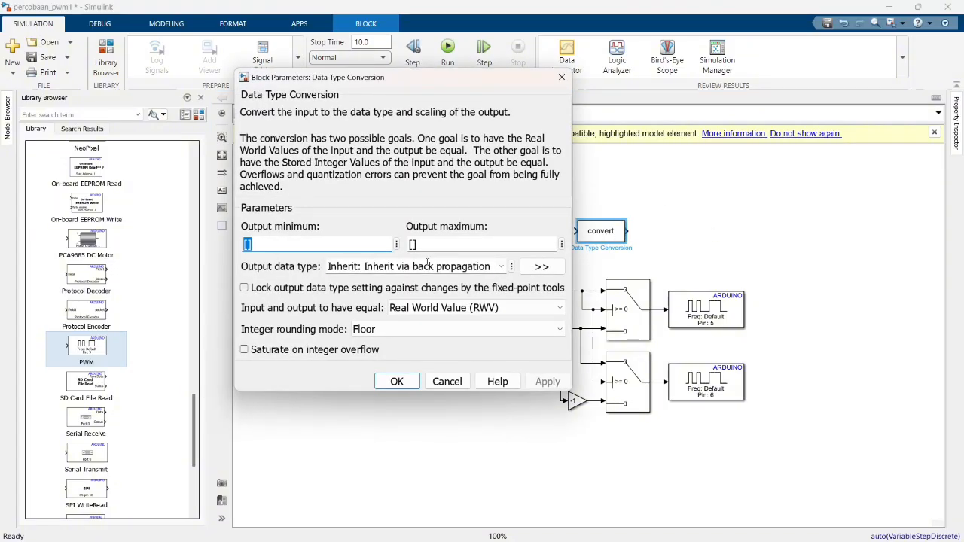
{"action": "triple_click", "coordinate": [493, 266]}
{"action": "left_click", "coordinate": [501, 267]}
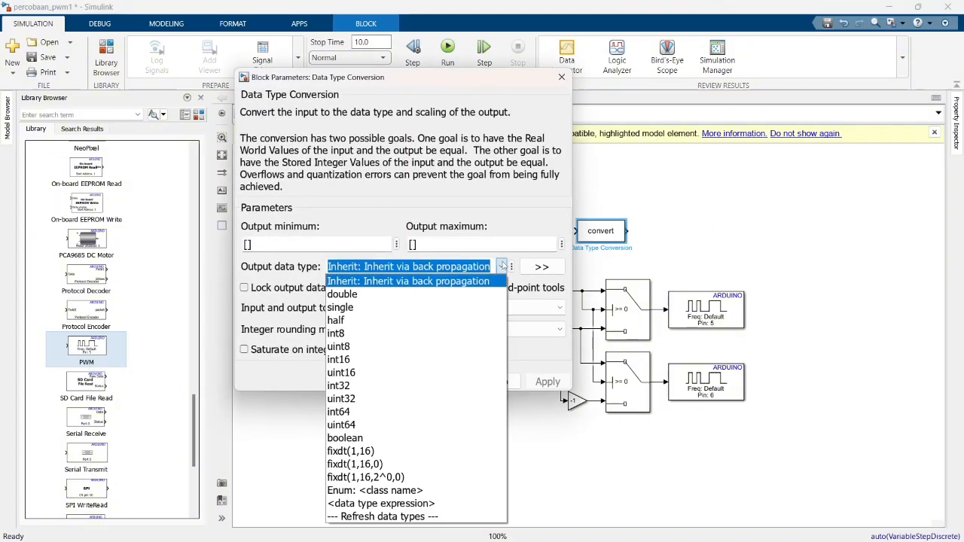
{"action": "left_click", "coordinate": [365, 357]}
{"action": "key", "text": "Return"}
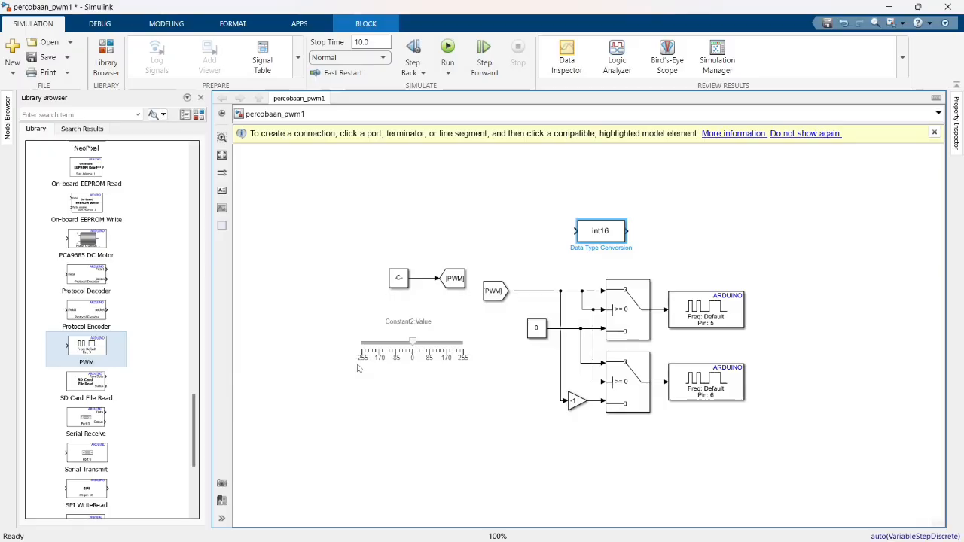
Step: Move the slider's Constant and PWM Goto below the slider and insert the int16 conversion into the line right after the PWM From block
{"action": "left_click_drag", "start_coordinate": [618, 241], "coordinate": [550, 302]}
{"action": "mouse_move", "coordinate": [488, 297]}
{"action": "left_mouse_down"}
{"action": "mouse_move", "coordinate": [470, 296]}
{"action": "mouse_move", "coordinate": [480, 292]}
{"action": "left_mouse_up"}
{"action": "key", "text": "ctrl+z"}
{"action": "key", "text": "ctrl+z"}
{"action": "mouse_move", "coordinate": [360, 262]}
{"action": "left_mouse_down"}
{"action": "mouse_move", "coordinate": [421, 295]}
{"action": "mouse_move", "coordinate": [467, 296]}
{"action": "mouse_move", "coordinate": [440, 291]}
{"action": "mouse_move", "coordinate": [427, 392]}
{"action": "mouse_move", "coordinate": [437, 379]}
{"action": "left_mouse_up"}
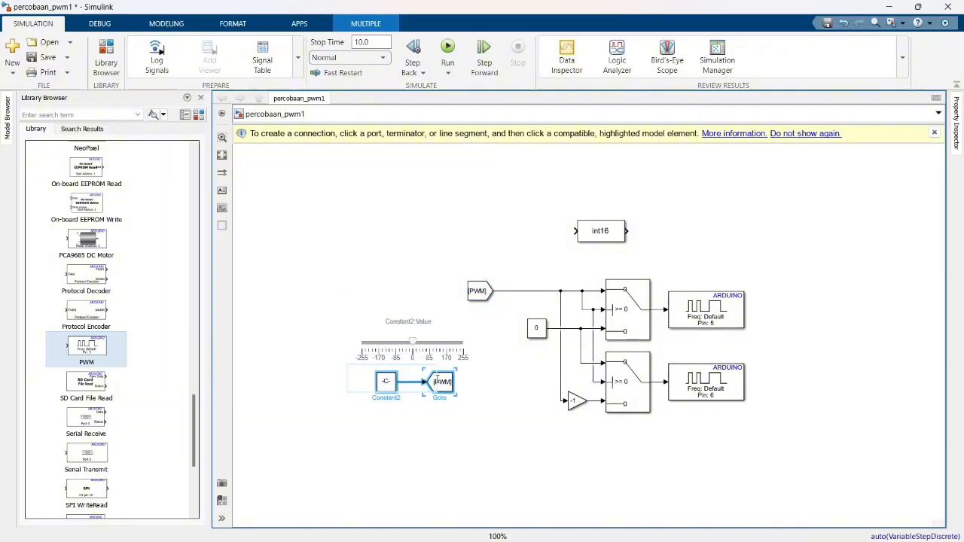
{"action": "left_click_drag", "start_coordinate": [605, 240], "coordinate": [537, 299]}
{"action": "left_click", "coordinate": [652, 229]}
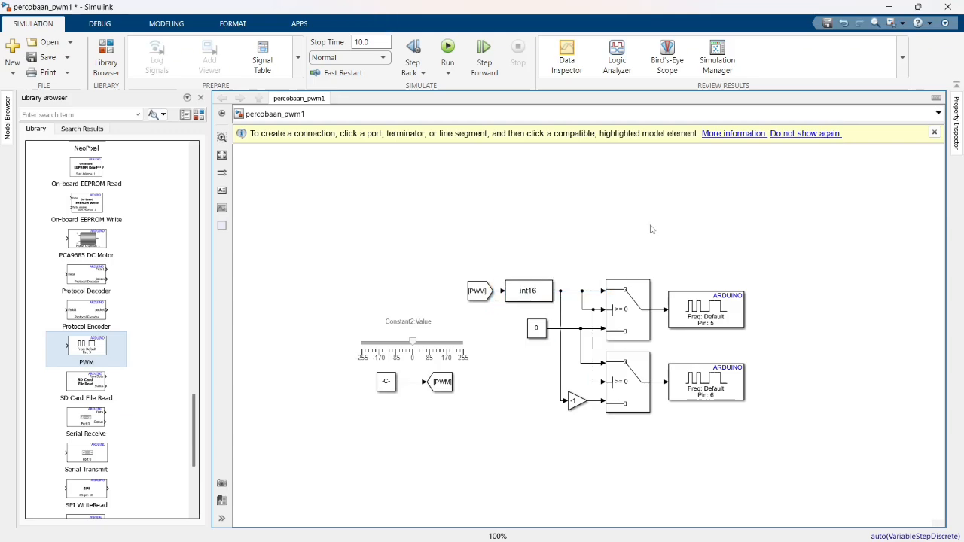
Step: Add an Arduino Encoder block and place it below the slider's Constant and Goto blocks
{"action": "double_click", "coordinate": [515, 445]}
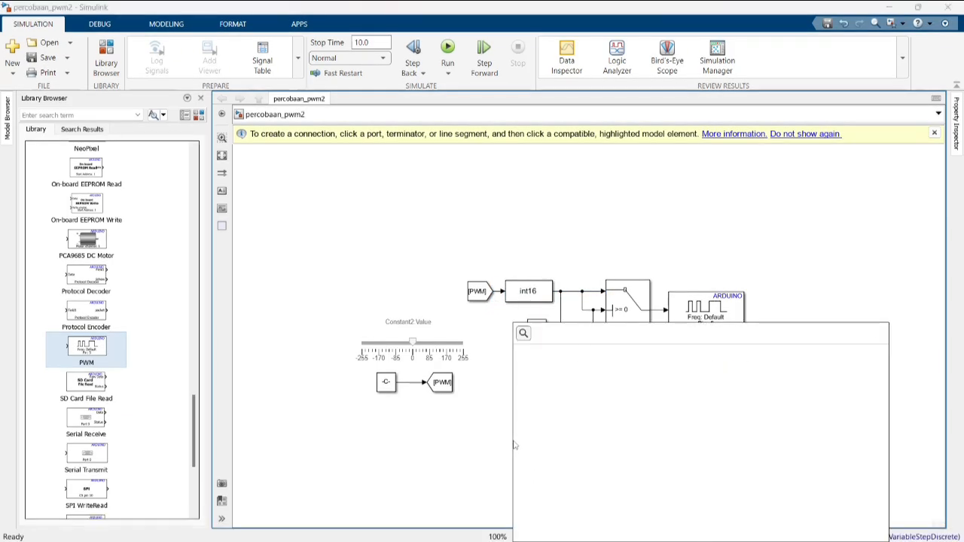
{"action": "type", "text": "encoder"}
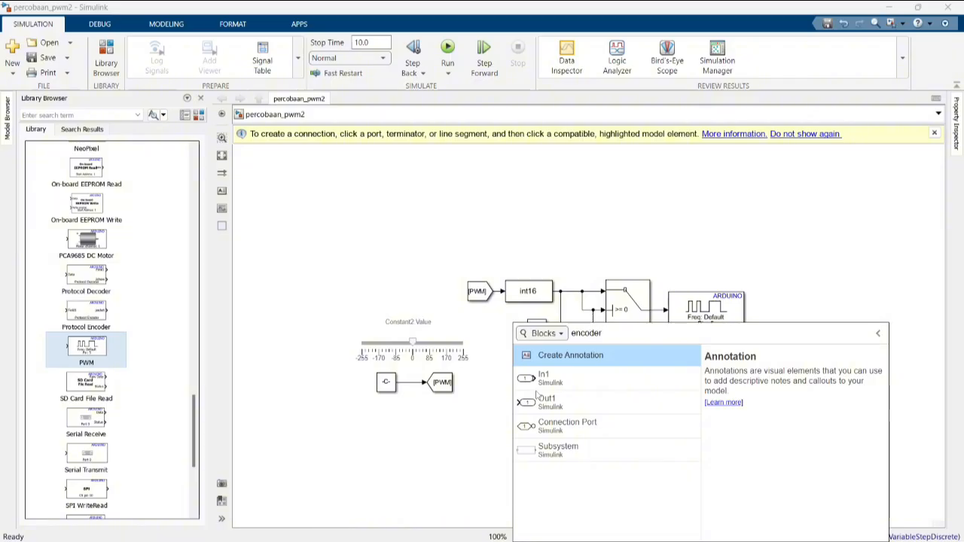
{"action": "key", "text": "Return"}
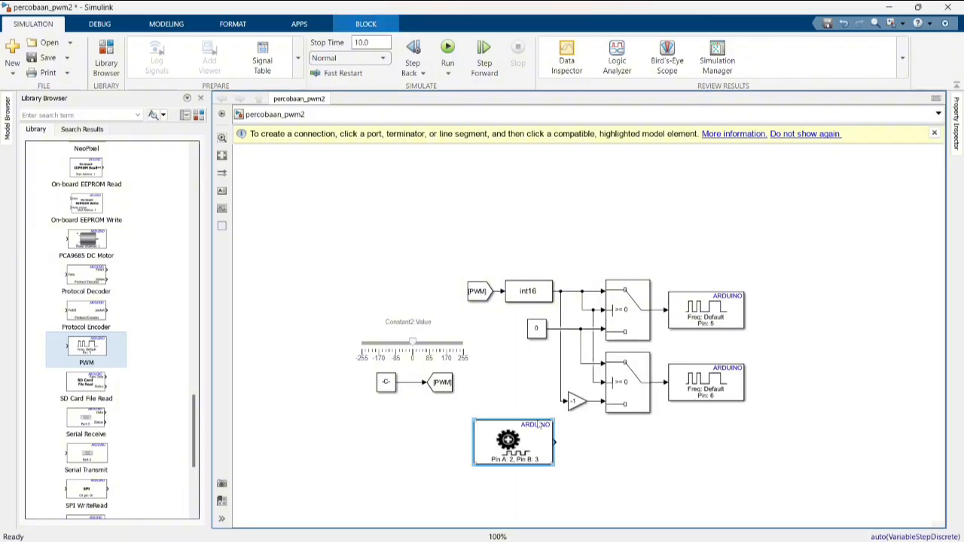
{"action": "left_click_drag", "start_coordinate": [524, 452], "coordinate": [416, 374]}
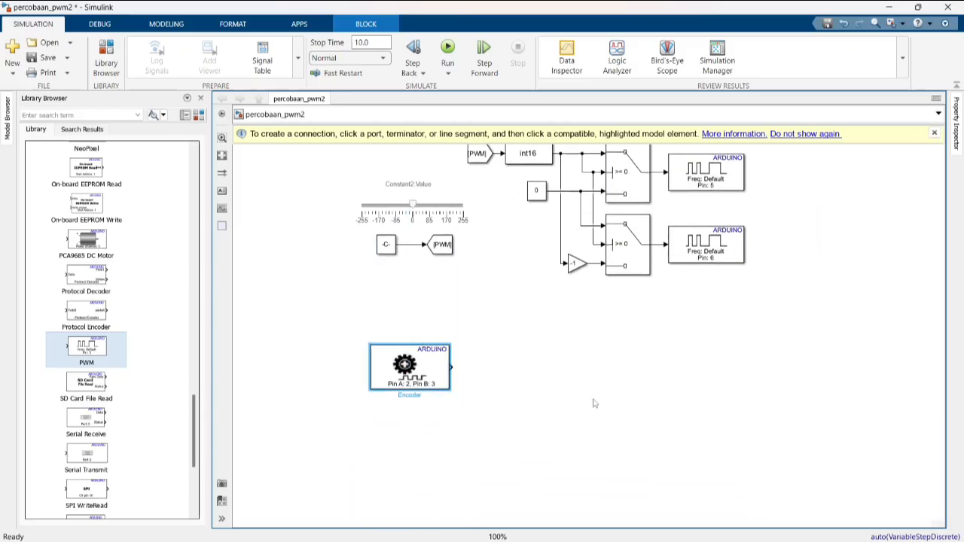
Step: Add a Display block and a Scope block beside the Encoder and connect both to the Encoder's output
{"action": "double_click", "coordinate": [637, 402]}
{"action": "type", "text": "dispa"}
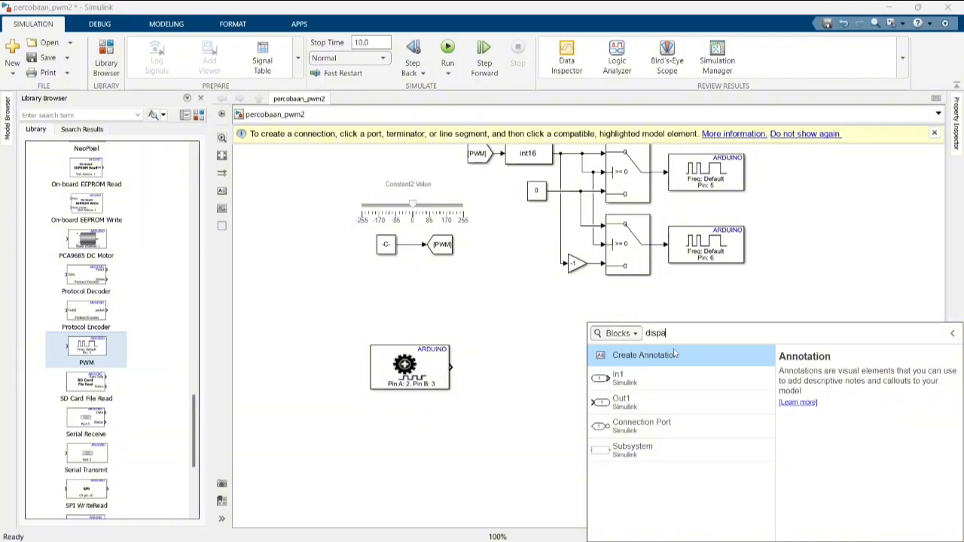
{"action": "key", "text": "BackSpace"}
{"action": "type", "text": "lay"}
{"action": "key", "text": "Escape"}
{"action": "double_click", "coordinate": [637, 398]}
{"action": "type", "text": "scope"}
{"action": "key", "text": "Return"}
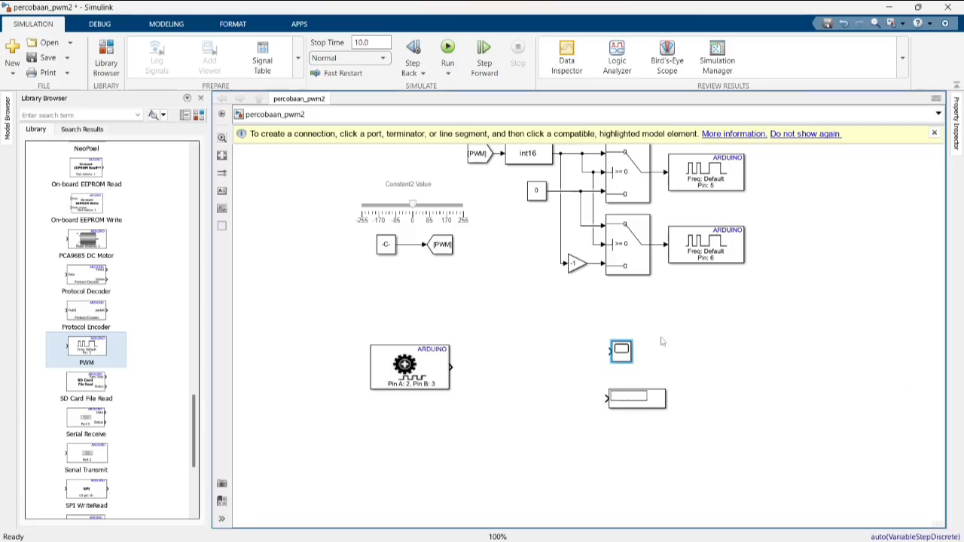
{"action": "left_click_drag", "start_coordinate": [639, 388], "coordinate": [554, 327]}
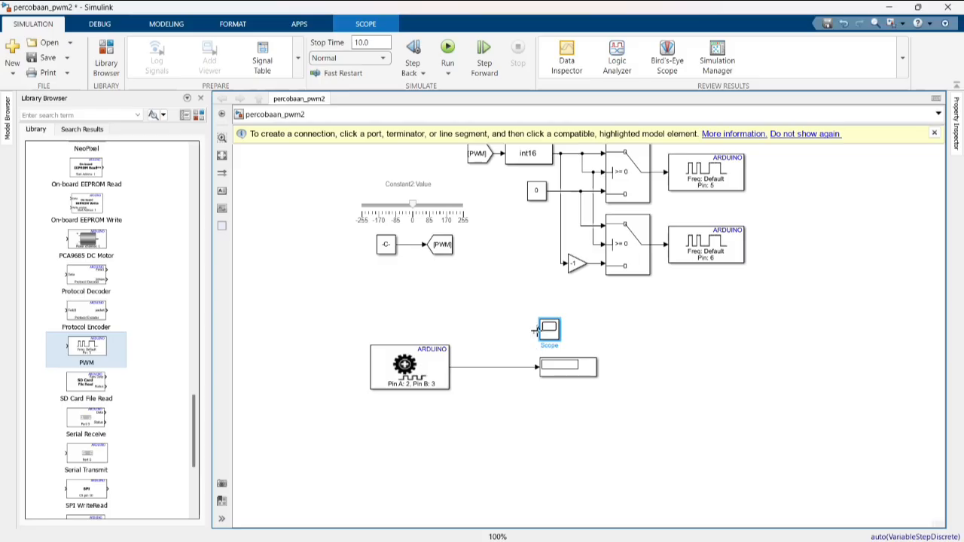
{"action": "left_click_drag", "start_coordinate": [536, 330], "coordinate": [497, 367]}
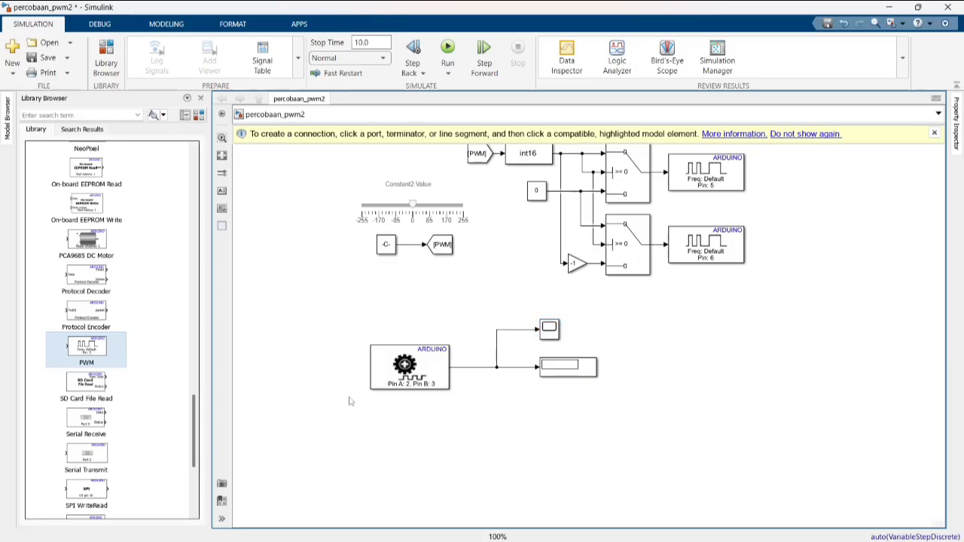
Step: Set the Encoder block's sample time to 0.1
{"action": "double_click", "coordinate": [405, 367]}
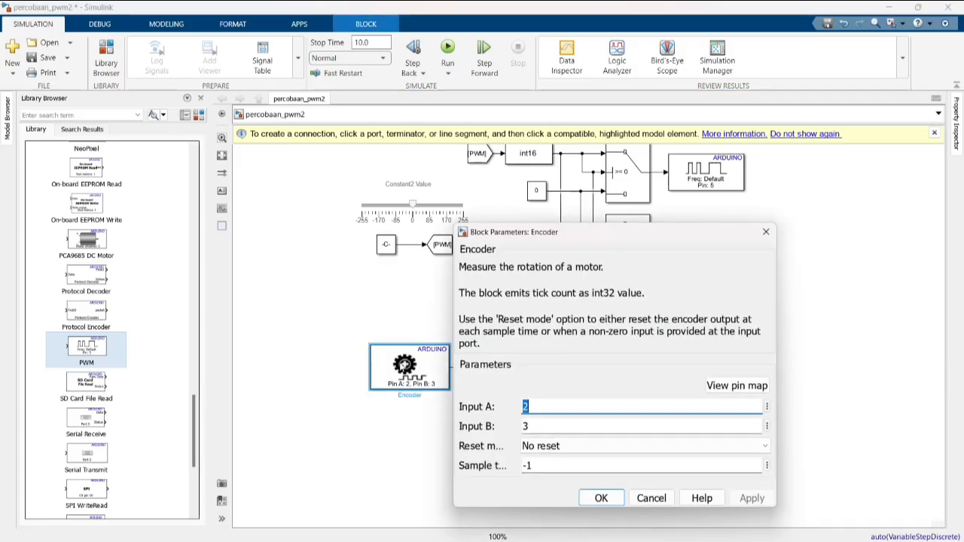
{"action": "double_click", "coordinate": [544, 465]}
{"action": "type", "text": "0.1"}
{"action": "double_click", "coordinate": [547, 468]}
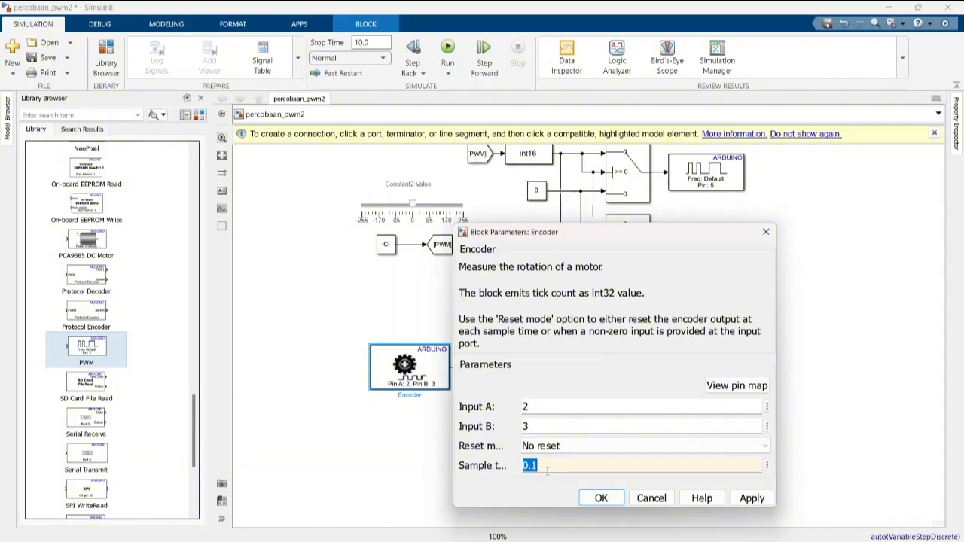
{"action": "left_click", "coordinate": [749, 497]}
{"action": "key", "text": "Return"}
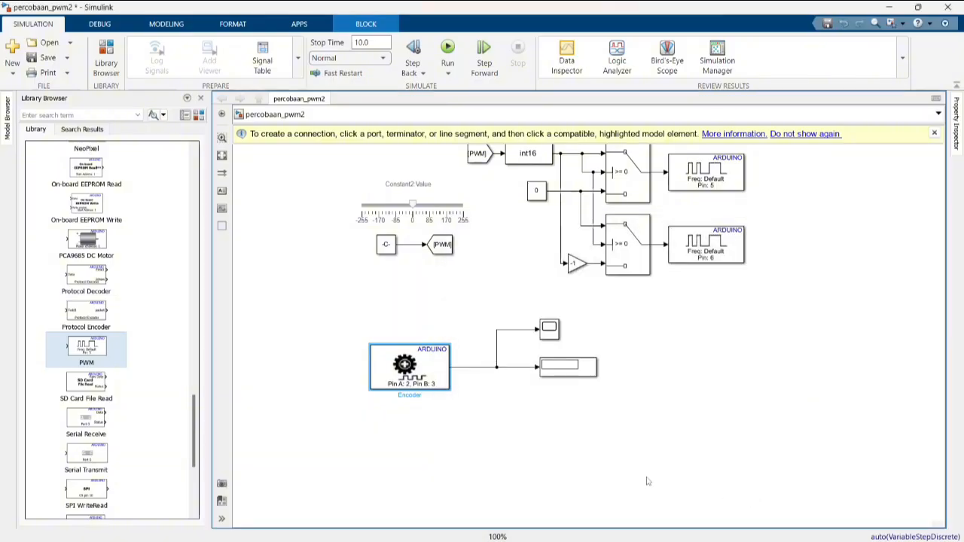
Step: Add a Delay block below the Encoder's Display block
{"action": "double_click", "coordinate": [563, 473]}
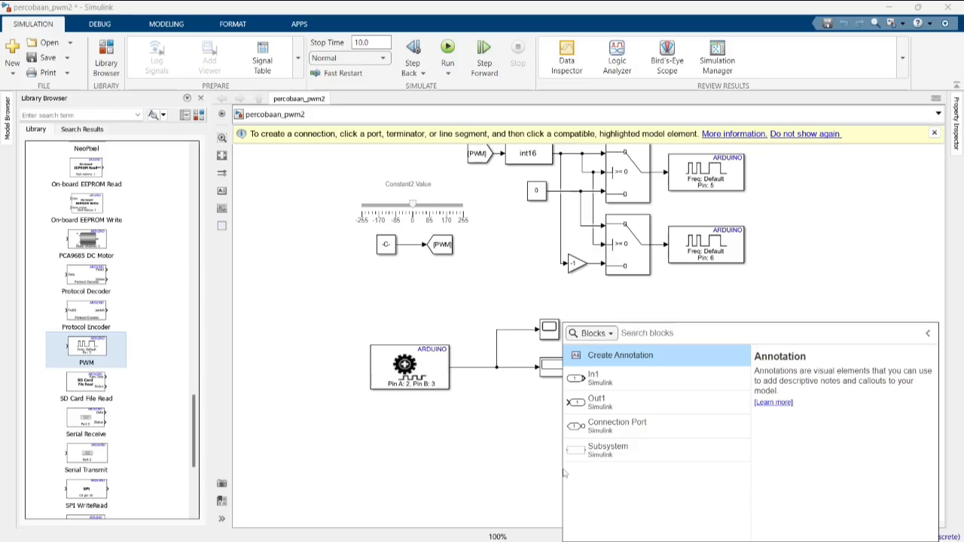
{"action": "type", "text": "delay"}
{"action": "key", "text": "Return"}
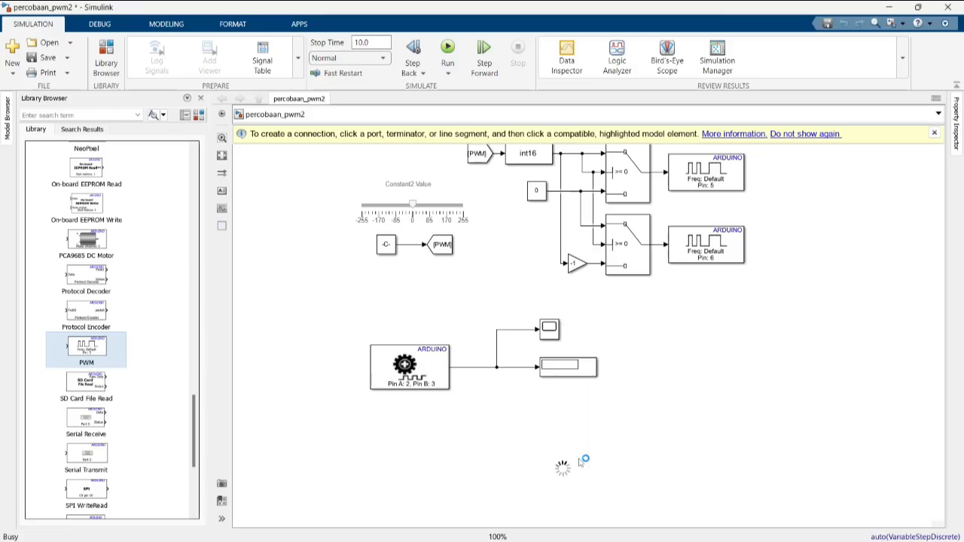
{"action": "double_click", "coordinate": [652, 457]}
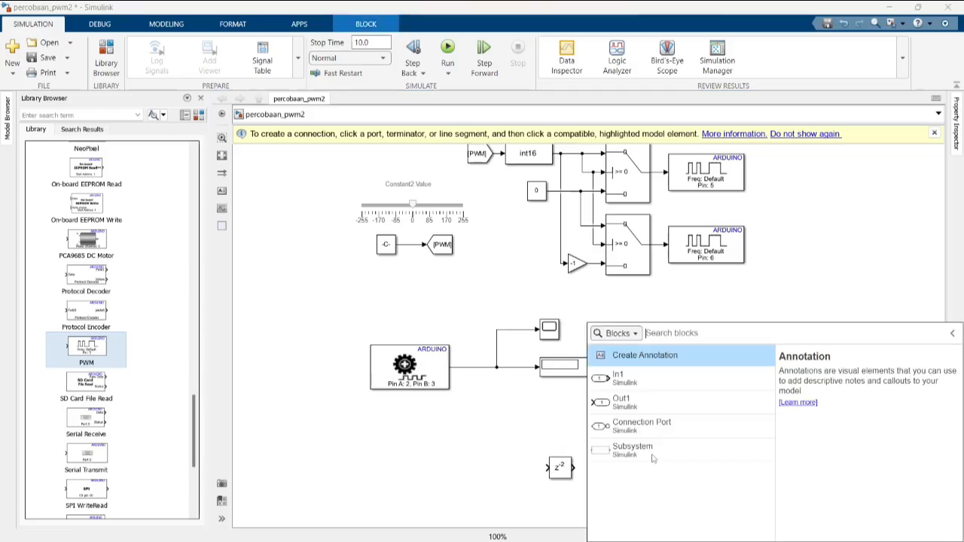
{"action": "key", "text": "Escape"}
Step: Set the Delay block's delay length to 1 and branch the Encoder's output into its input
{"action": "double_click", "coordinate": [561, 468]}
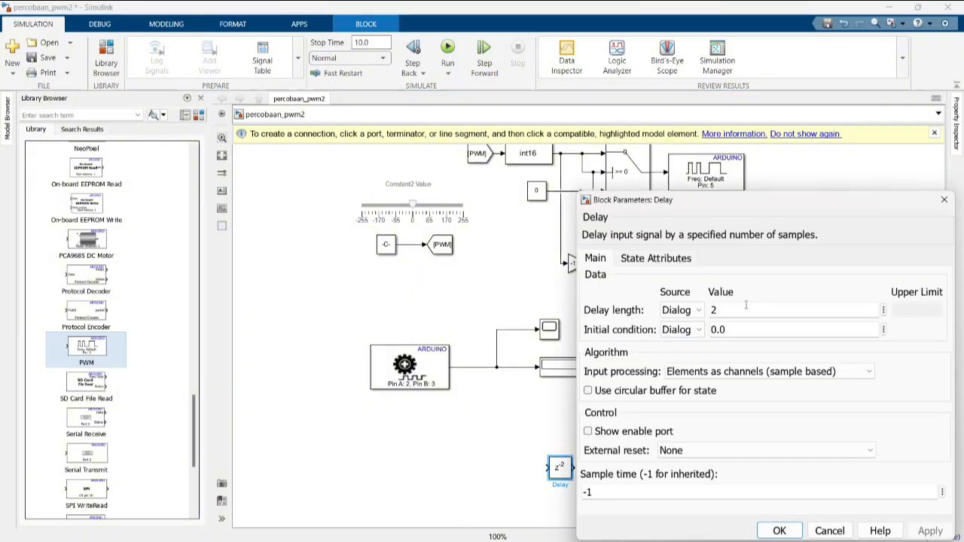
{"action": "type", "text": "1"}
{"action": "key", "text": "Return"}
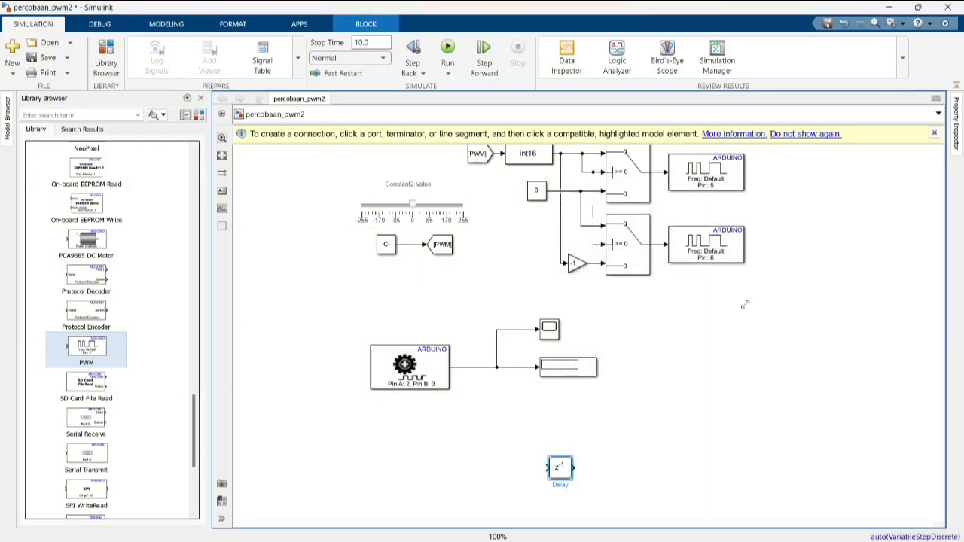
{"action": "mouse_move", "coordinate": [549, 468]}
{"action": "left_mouse_down"}
{"action": "mouse_move", "coordinate": [491, 396]}
{"action": "mouse_move", "coordinate": [469, 387]}
{"action": "mouse_move", "coordinate": [462, 367]}
{"action": "left_mouse_up"}
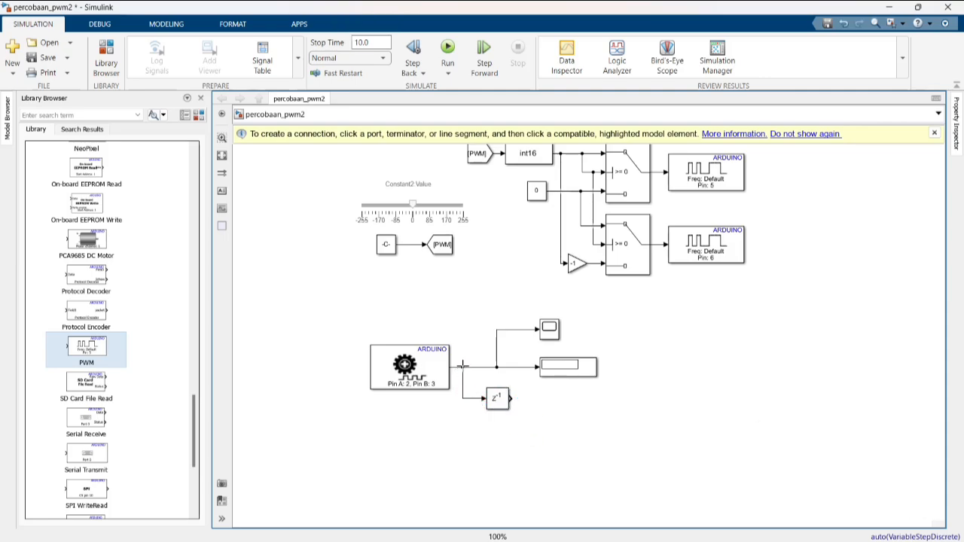
Step: Add a Goto block next to the Delay block and set its tag to encPrev
{"action": "double_click", "coordinate": [582, 448]}
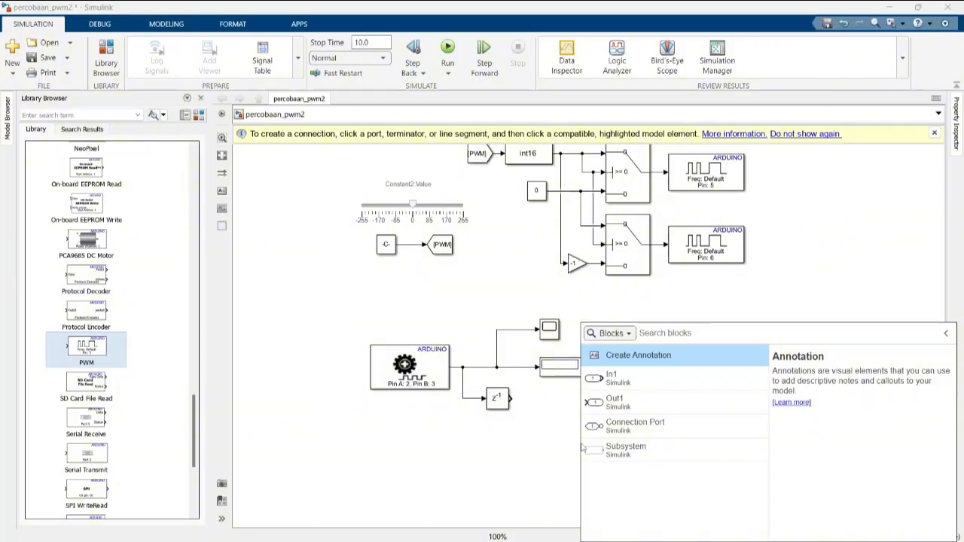
{"action": "type", "text": "goto"}
{"action": "key", "text": "Return"}
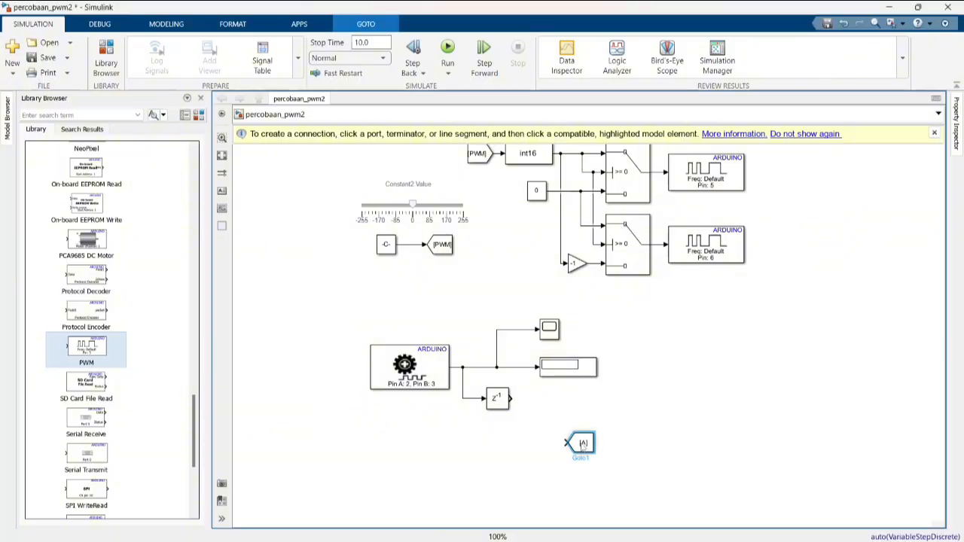
{"action": "left_click_drag", "start_coordinate": [584, 446], "coordinate": [551, 403]}
{"action": "left_click", "coordinate": [543, 398]}
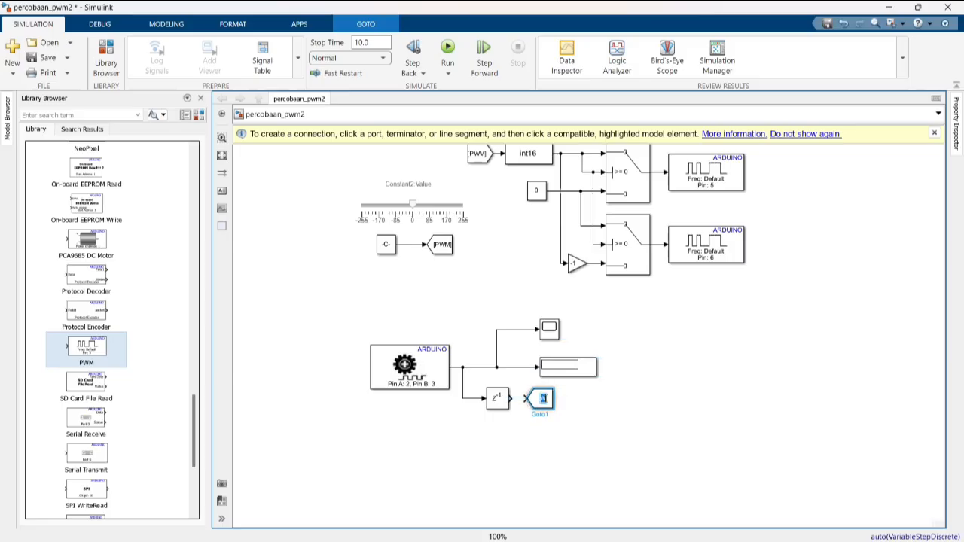
{"action": "key", "text": "BackSpace"}
{"action": "type", "text": "T"}
{"action": "key", "text": "Return"}
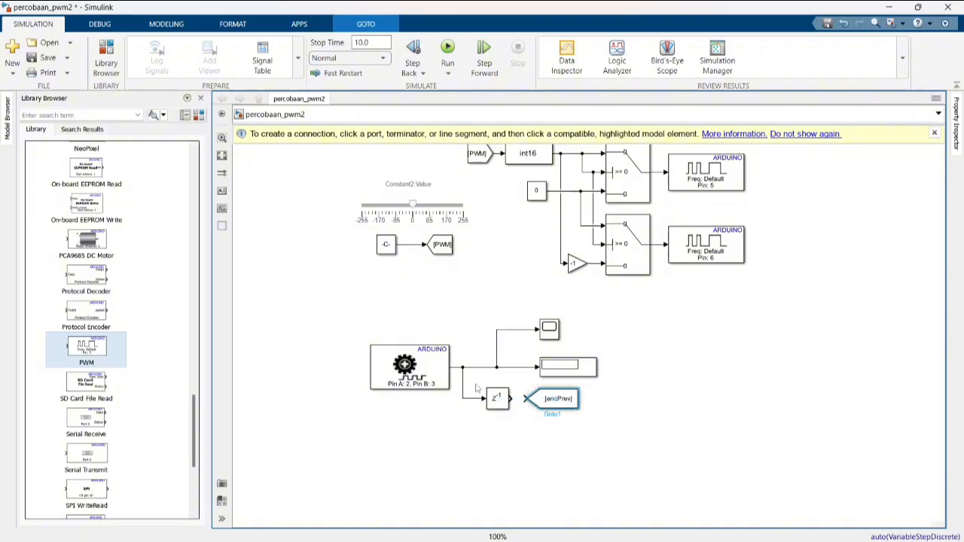
Step: Shift the Delay and encPrev Goto blocks down, wired together, and make a copy of the Goto block
{"action": "left_click_drag", "start_coordinate": [476, 387], "coordinate": [584, 430]}
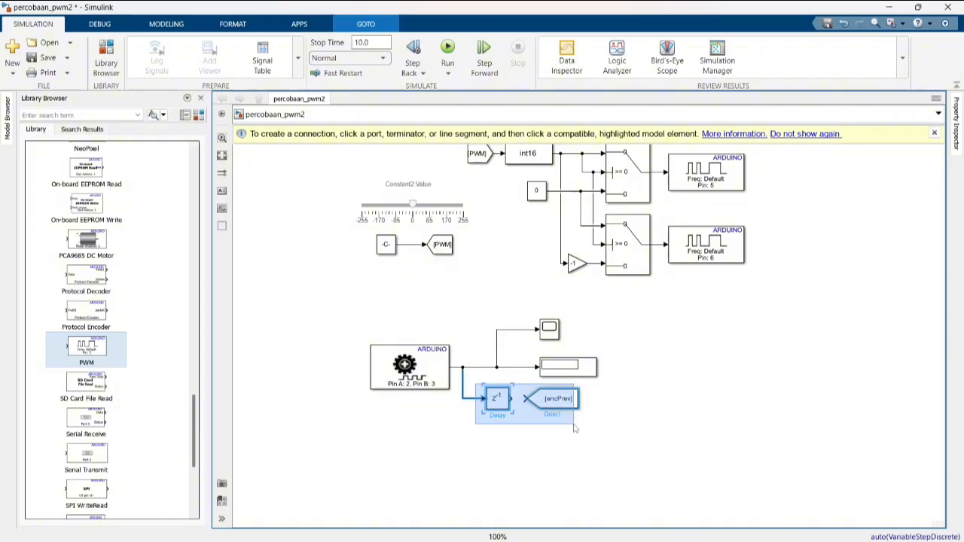
{"action": "left_click_drag", "start_coordinate": [542, 406], "coordinate": [542, 430]}
{"action": "left_click", "coordinate": [661, 418]}
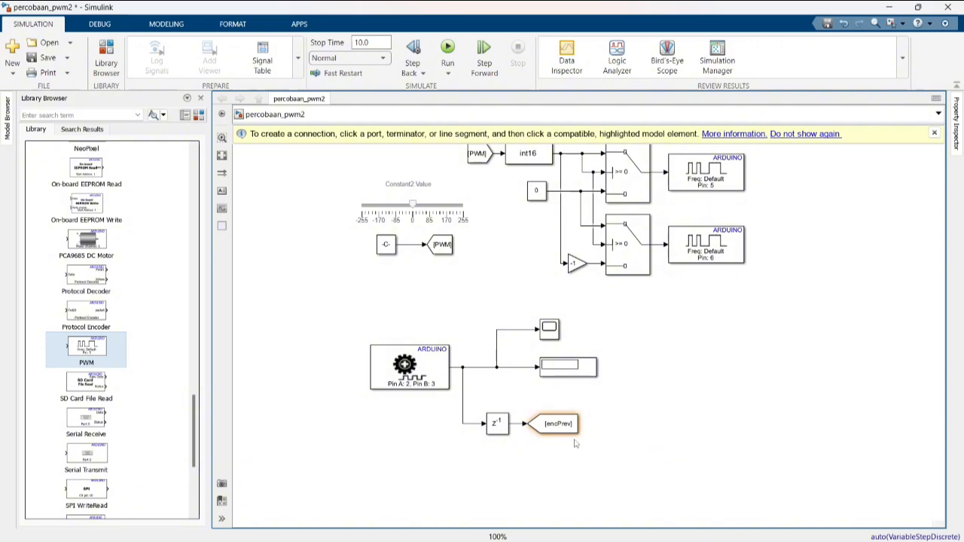
{"action": "left_click_drag", "start_coordinate": [567, 423], "coordinate": [575, 431]}
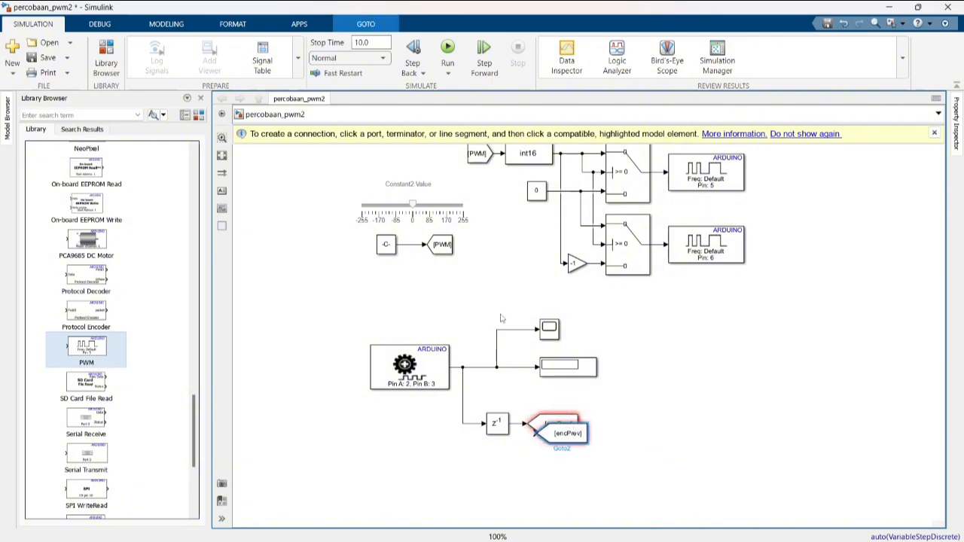
Step: Try to move the Scope and Display blocks up, farther away from the Encoder block
{"action": "left_click_drag", "start_coordinate": [500, 315], "coordinate": [614, 349]}
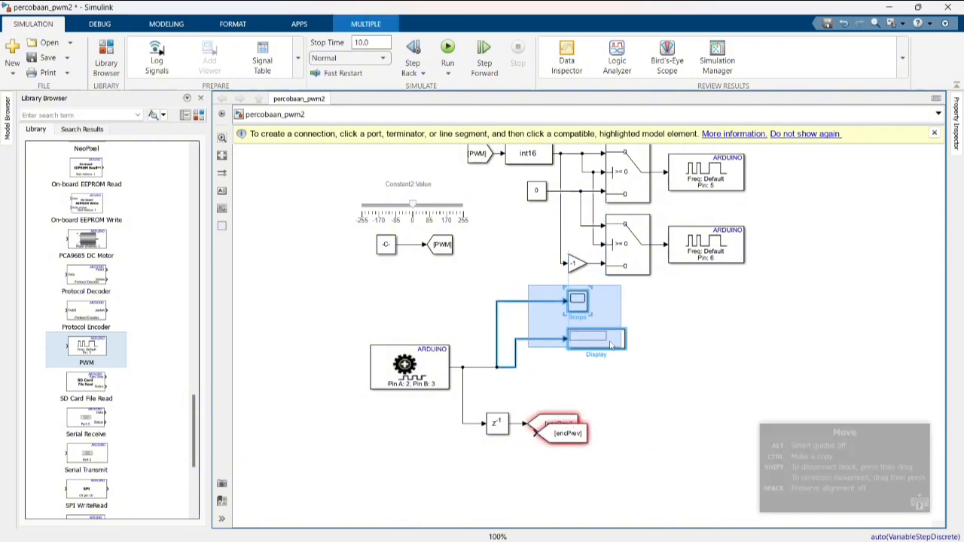
{"action": "left_click", "coordinate": [576, 377]}
{"action": "key", "text": "ctrl+z"}
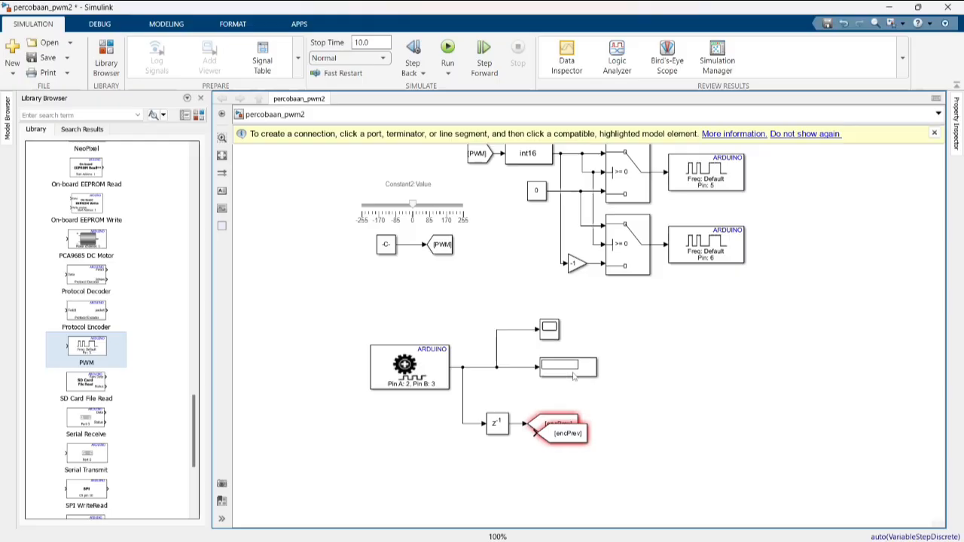
Step: Move the Delay and encPrev Goto blocks further down, and place the copied Goto block between them and the Display
{"action": "left_click_drag", "start_coordinate": [468, 390], "coordinate": [584, 468]}
{"action": "left_click", "coordinate": [660, 451]}
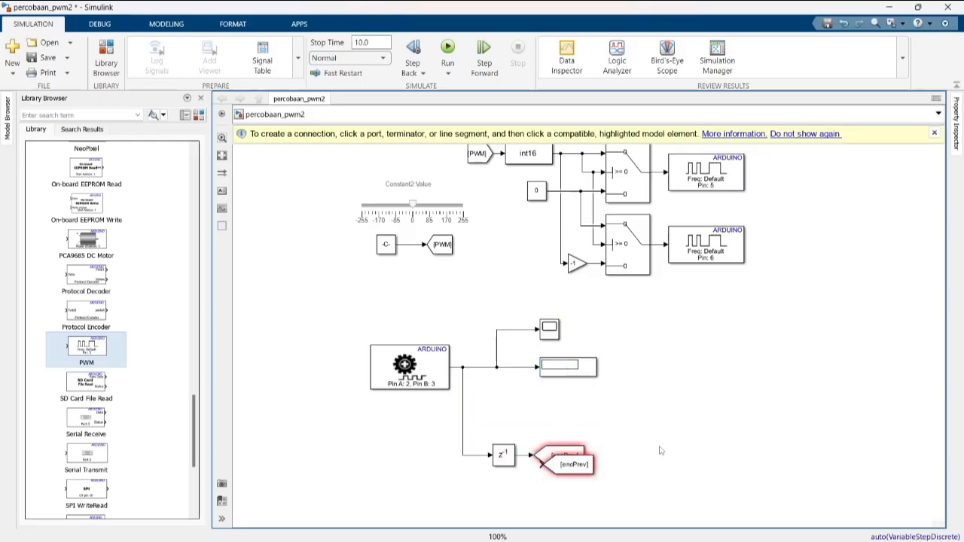
{"action": "left_click_drag", "start_coordinate": [589, 468], "coordinate": [579, 427]}
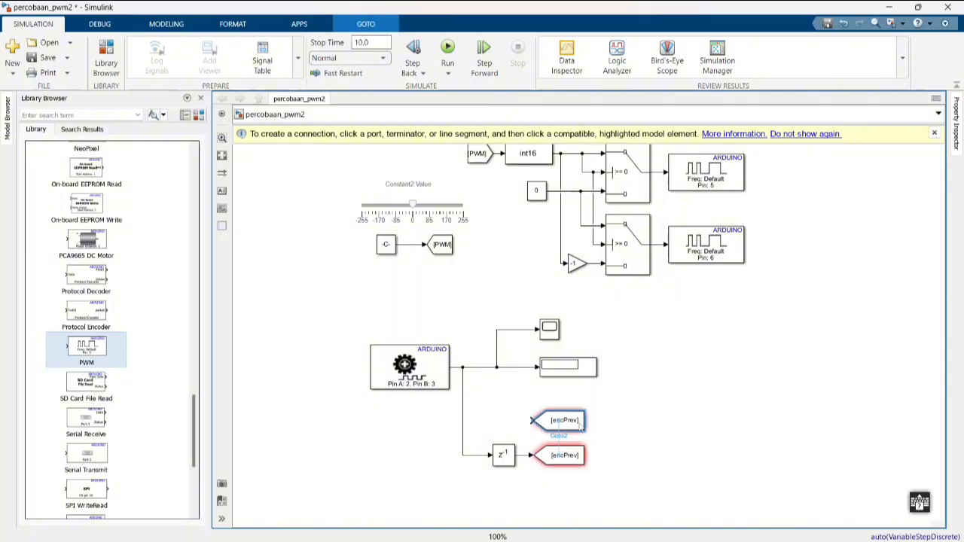
Step: Set the copied Goto block's tag to enc and branch the Encoder's output into its input
{"action": "double_click", "coordinate": [565, 421]}
{"action": "type", "text": "enc"}
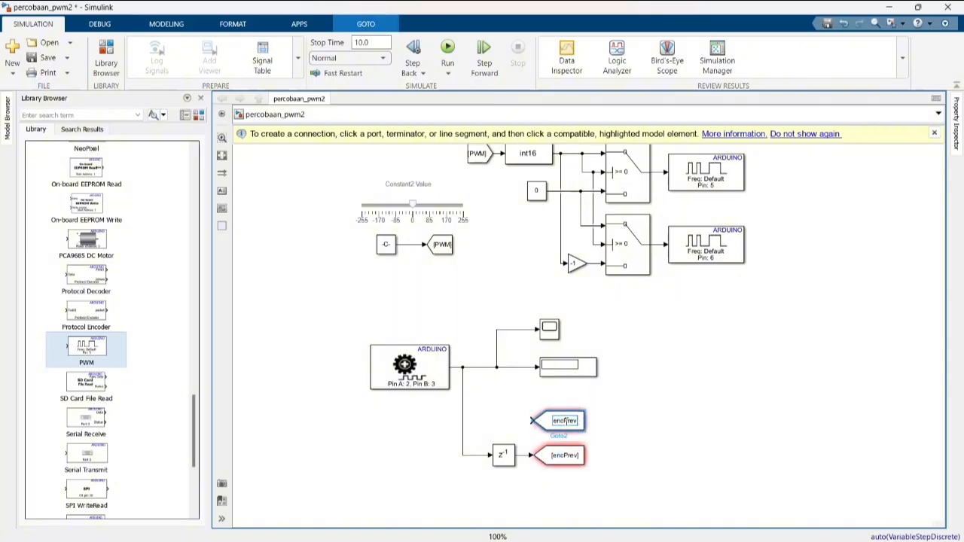
{"action": "key", "text": "Return"}
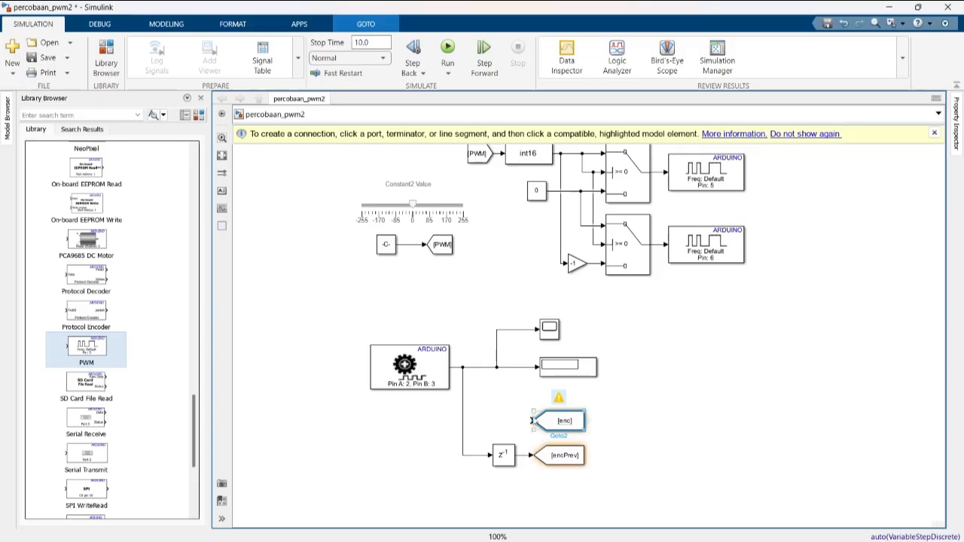
{"action": "left_click_drag", "start_coordinate": [532, 420], "coordinate": [496, 368]}
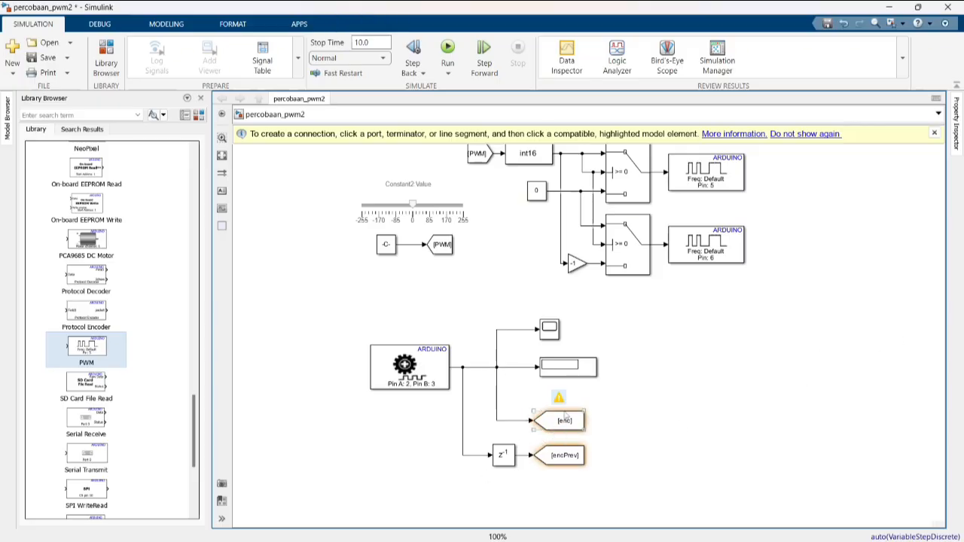
Step: Create matching From blocks for the enc and encPrev tags, one above the other below the Encoder branch
{"action": "left_click_drag", "start_coordinate": [589, 421], "coordinate": [437, 497]}
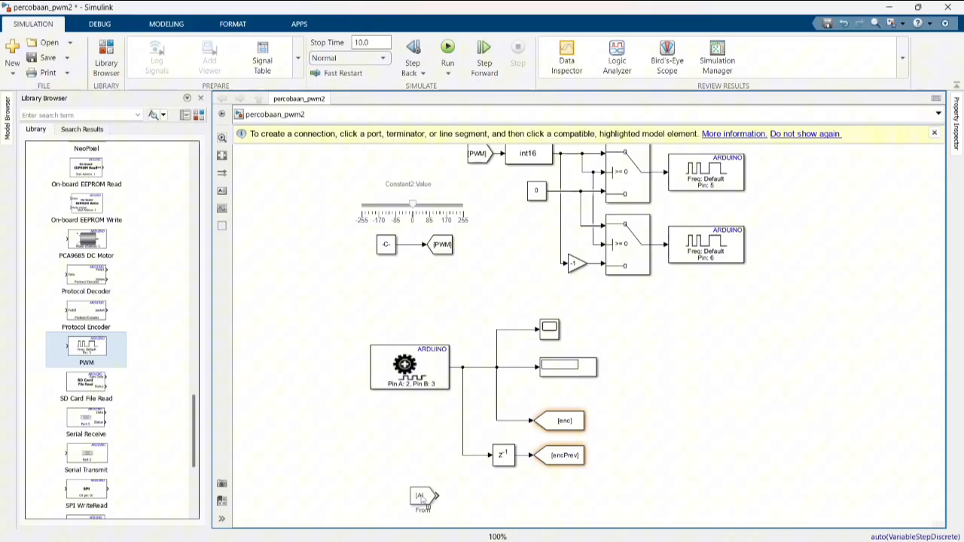
{"action": "left_click", "coordinate": [580, 457]}
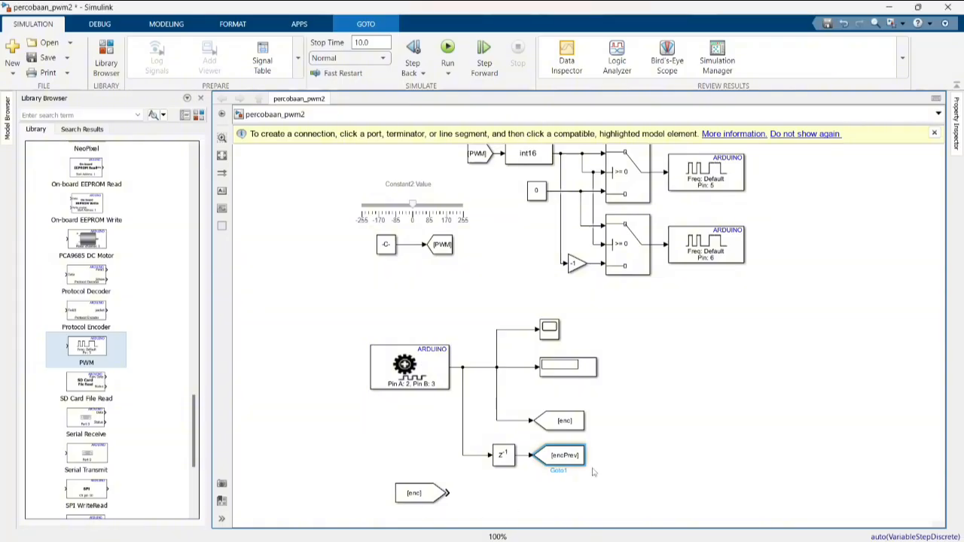
{"action": "left_click_drag", "start_coordinate": [578, 457], "coordinate": [433, 443]}
Step: Insert a Sum block beside the enc and encPrev From blocks
{"action": "scroll", "coordinate": [940, 372], "scroll_direction": "down", "scroll_amount": 1}
{"action": "double_click", "coordinate": [621, 459]}
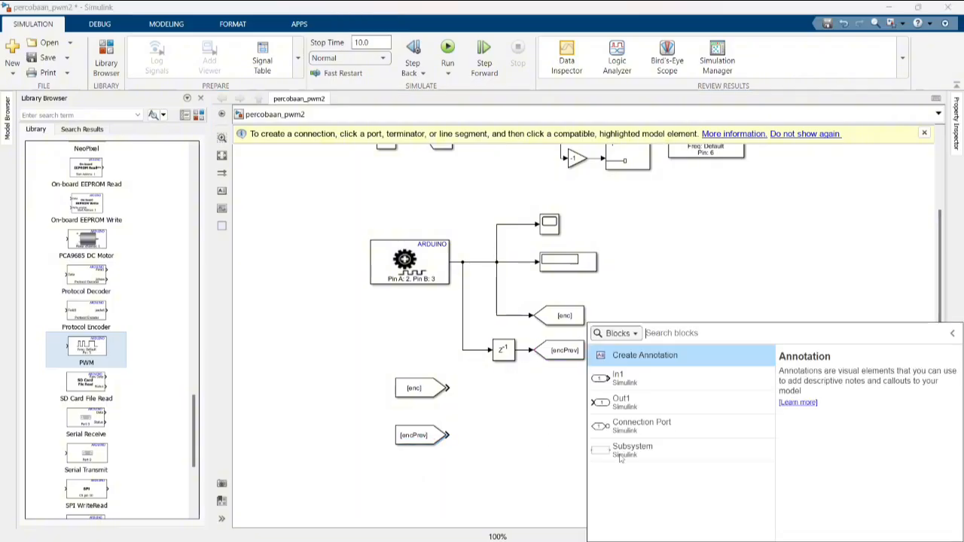
{"action": "type", "text": "sum"}
{"action": "key", "text": "Return"}
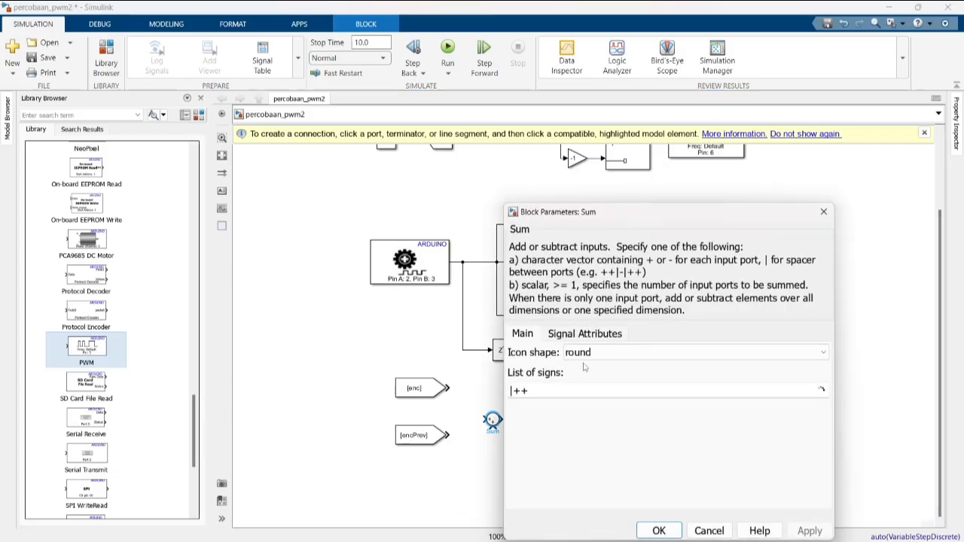
Step: Set the Sum block's icon shape to rectangular and its list of signs to one plus followed by one minus
{"action": "left_click", "coordinate": [586, 352]}
{"action": "left_click", "coordinate": [588, 366]}
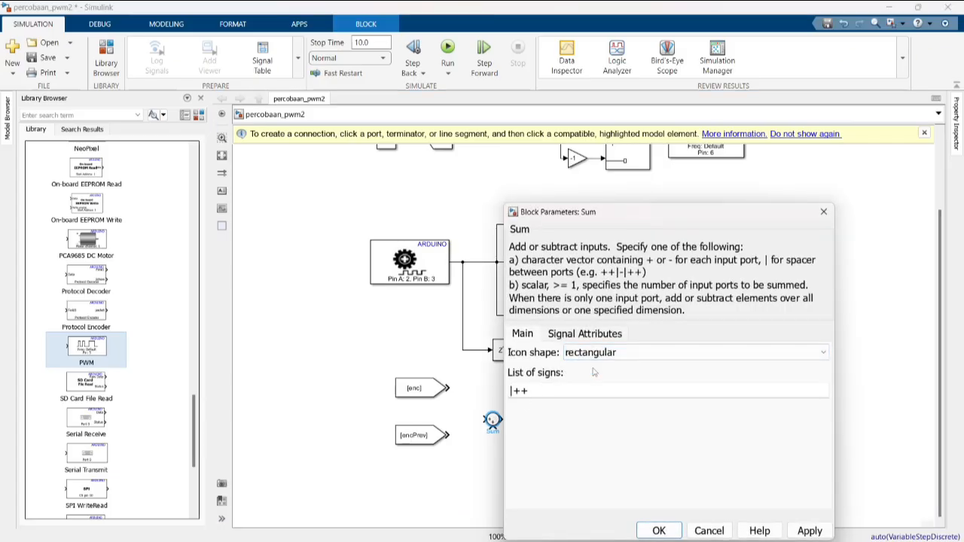
{"action": "double_click", "coordinate": [546, 391]}
{"action": "left_click", "coordinate": [547, 391]}
{"action": "key", "text": "BackSpace"}
{"action": "key", "text": "Return"}
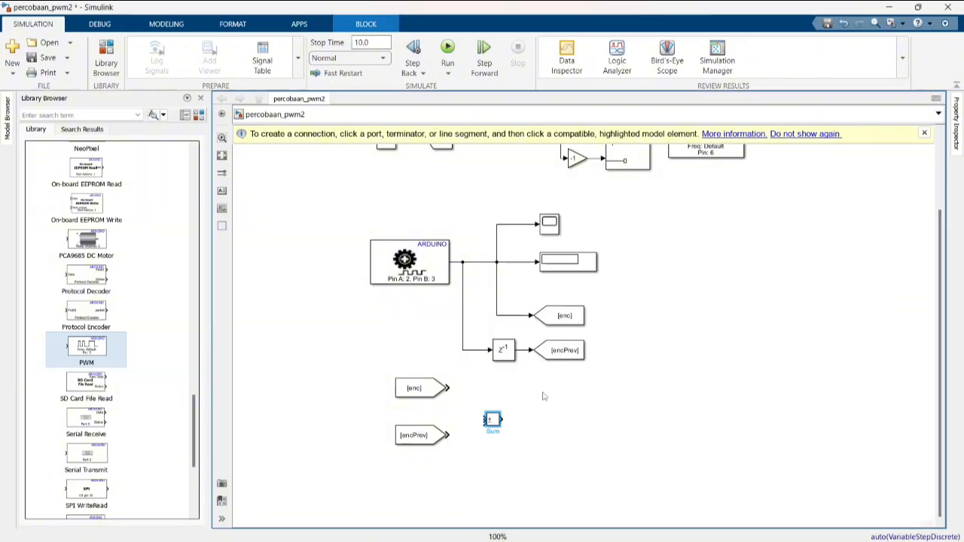
Step: Resize the Sum block into a tall, narrow rectangle, wiring enc to its plus input and encPrev to its minus input
{"action": "left_click_drag", "start_coordinate": [501, 429], "coordinate": [531, 476]}
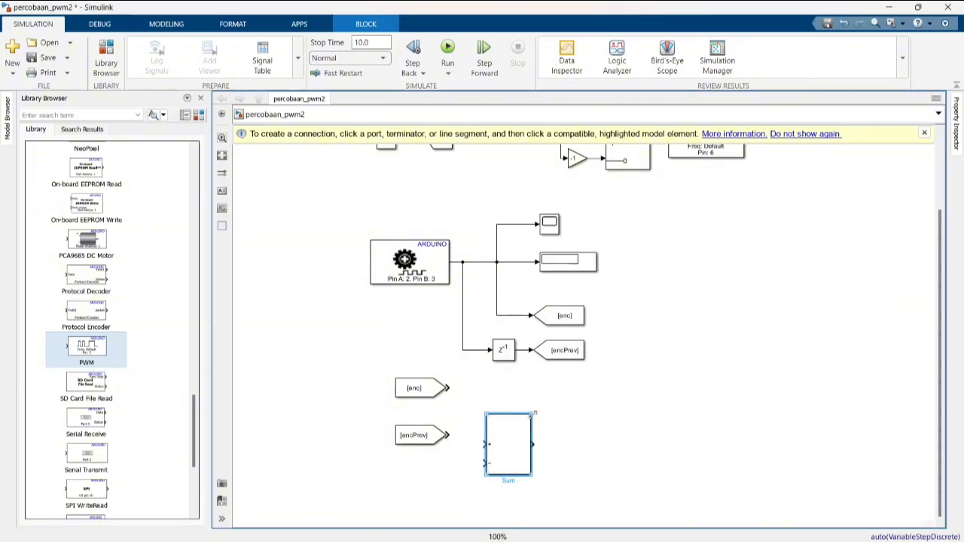
{"action": "left_click_drag", "start_coordinate": [535, 413], "coordinate": [509, 375]}
{"action": "left_click_drag", "start_coordinate": [496, 427], "coordinate": [451, 388]}
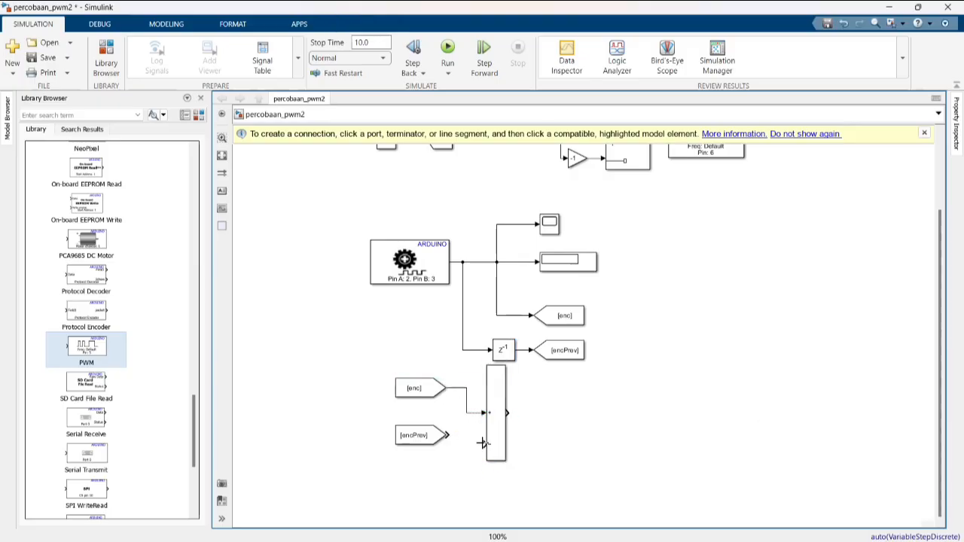
{"action": "left_click_drag", "start_coordinate": [482, 443], "coordinate": [449, 435]}
{"action": "left_click", "coordinate": [502, 430]}
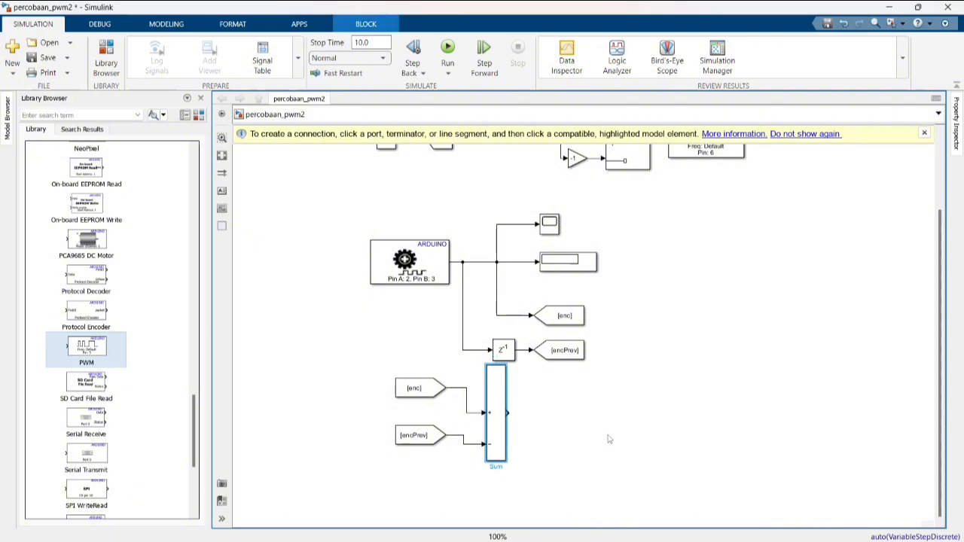
{"action": "left_click_drag", "start_coordinate": [506, 367], "coordinate": [495, 387]}
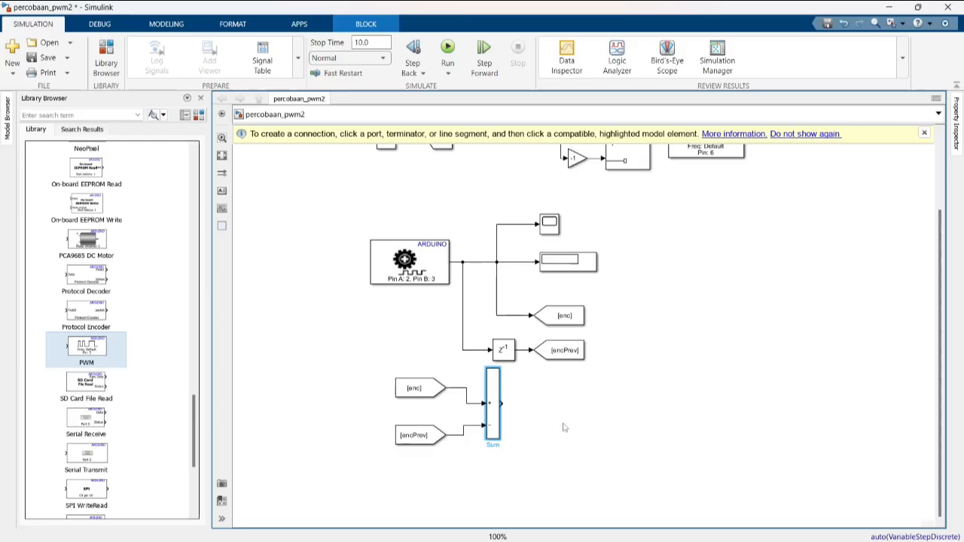
Step: Copy the encPrev Goto block to the Sum block's output, connect it, and set its tag to speed
{"action": "left_click", "coordinate": [573, 356]}
{"action": "left_click_drag", "start_coordinate": [573, 355], "coordinate": [562, 409]}
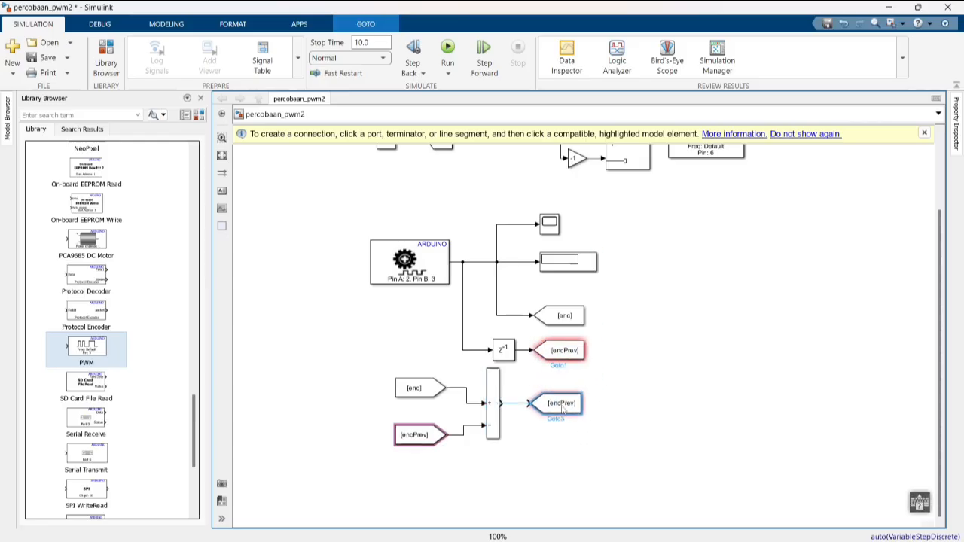
{"action": "double_click", "coordinate": [559, 404]}
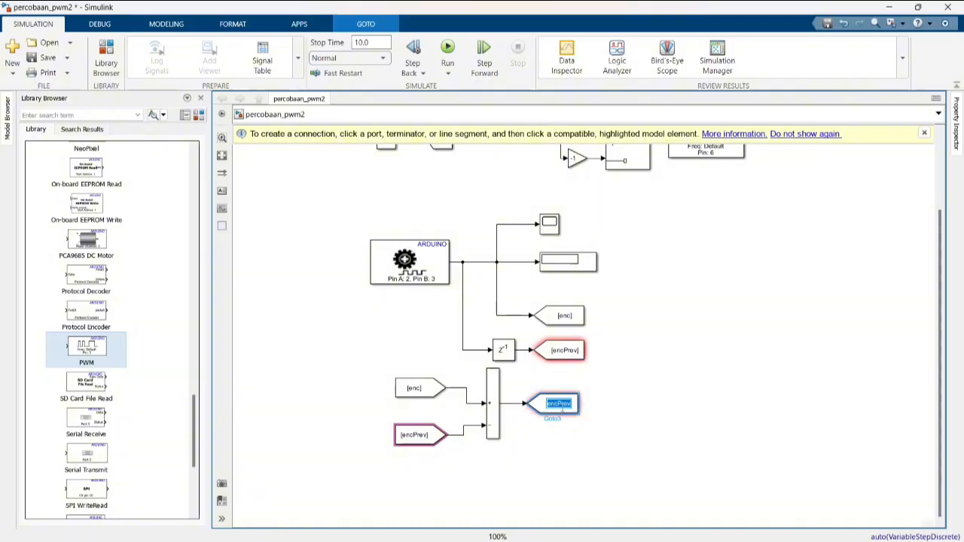
{"action": "type", "text": "speed"}
{"action": "key", "text": "Return"}
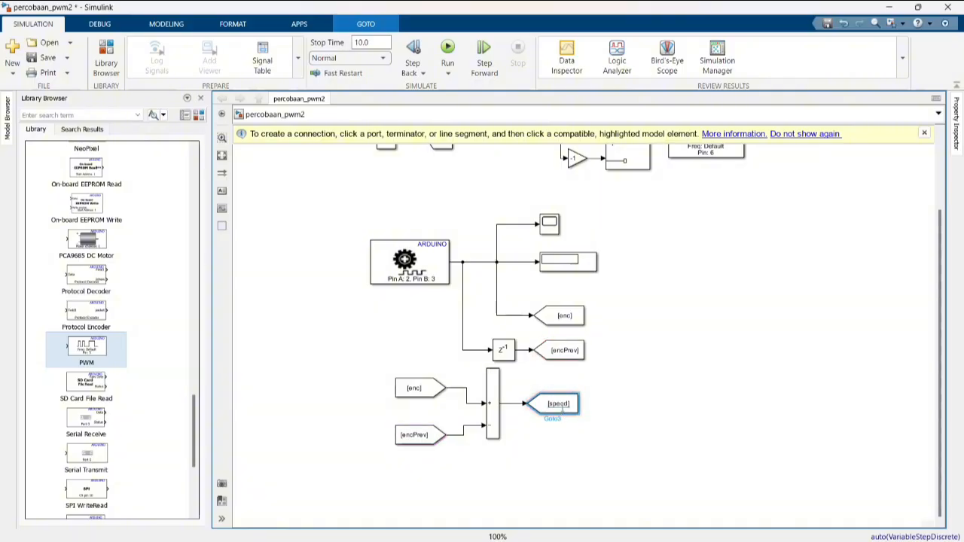
Step: Branch the Sum output into a copied Display below the speed Goto and into the Scope, after detaching the Scope from the Encoder line
{"action": "left_click", "coordinate": [568, 264]}
{"action": "left_click_drag", "start_coordinate": [568, 265], "coordinate": [509, 404]}
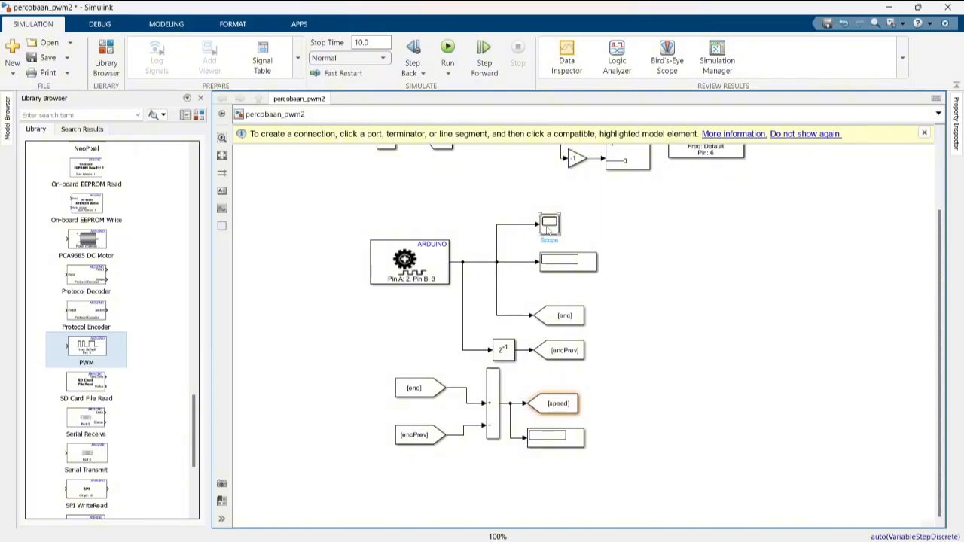
{"action": "left_click", "coordinate": [496, 242]}
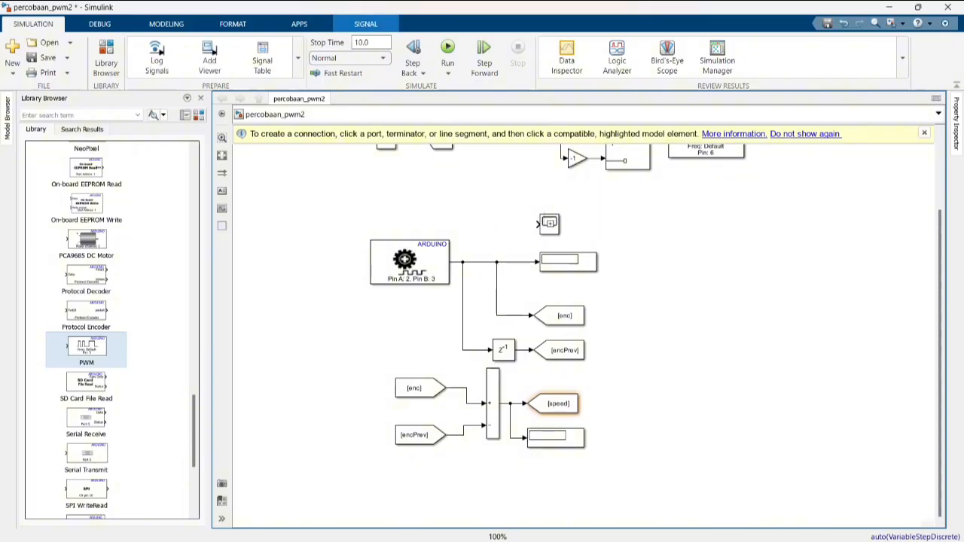
{"action": "key", "text": "Delete"}
{"action": "mouse_move", "coordinate": [559, 230]}
{"action": "left_mouse_down"}
{"action": "mouse_move", "coordinate": [664, 359]}
{"action": "mouse_move", "coordinate": [675, 356]}
{"action": "mouse_move", "coordinate": [527, 378]}
{"action": "mouse_move", "coordinate": [510, 404]}
{"action": "left_mouse_up"}
Step: Try to branch the enc signal line into the Scope alongside the Sum output, opening and closing the Scope's window in between
{"action": "left_click_drag", "start_coordinate": [621, 350], "coordinate": [497, 286]}
{"action": "key", "text": "ctrl+z"}
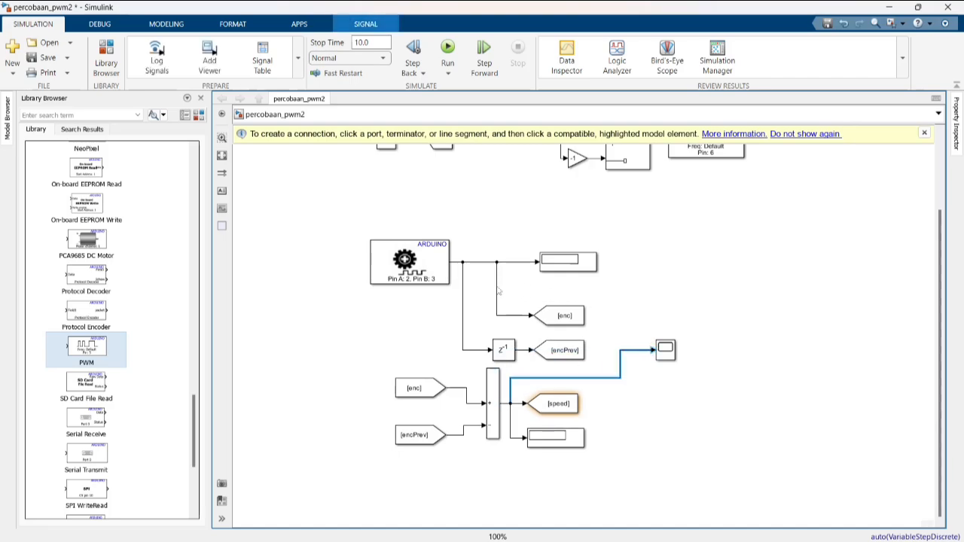
{"action": "left_click", "coordinate": [699, 327]}
{"action": "left_click", "coordinate": [665, 348]}
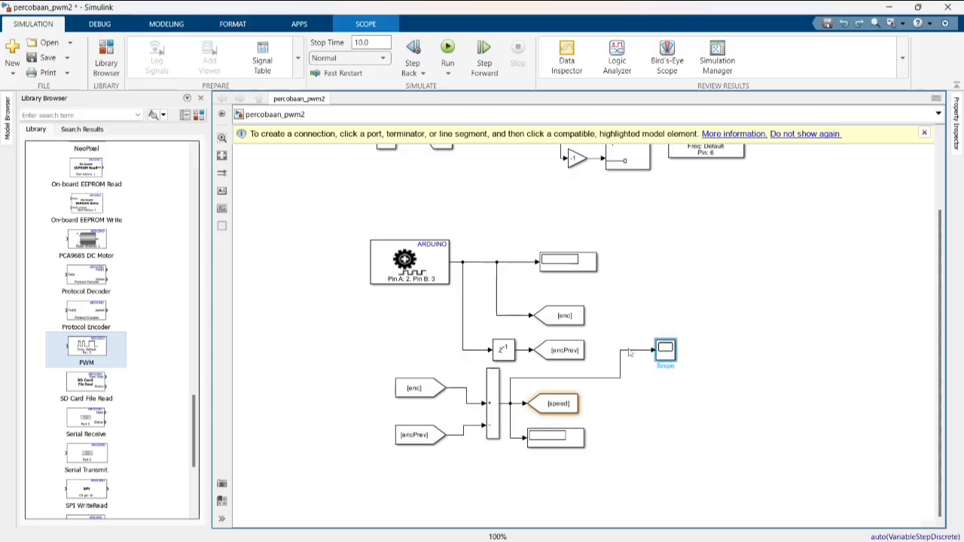
{"action": "left_click", "coordinate": [630, 351]}
{"action": "double_click", "coordinate": [664, 350]}
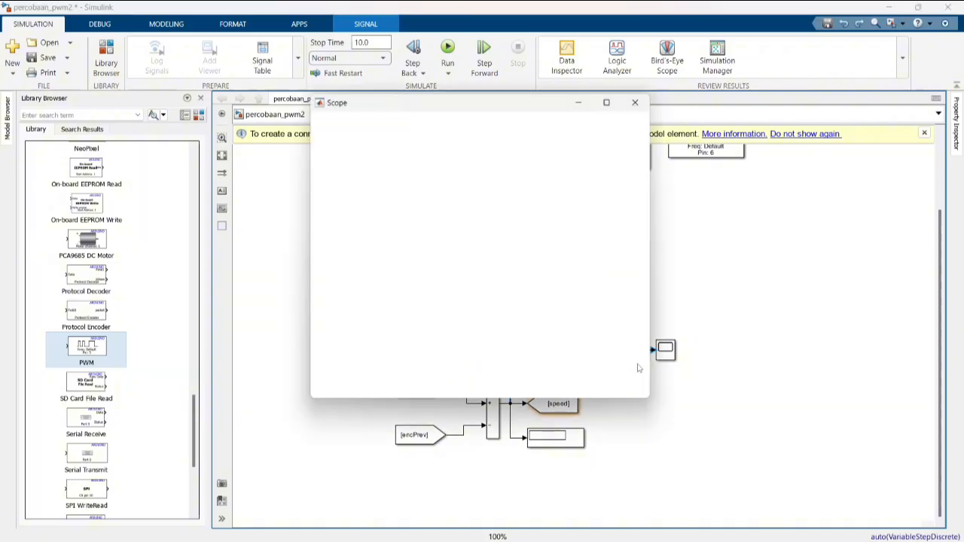
{"action": "left_click", "coordinate": [641, 98]}
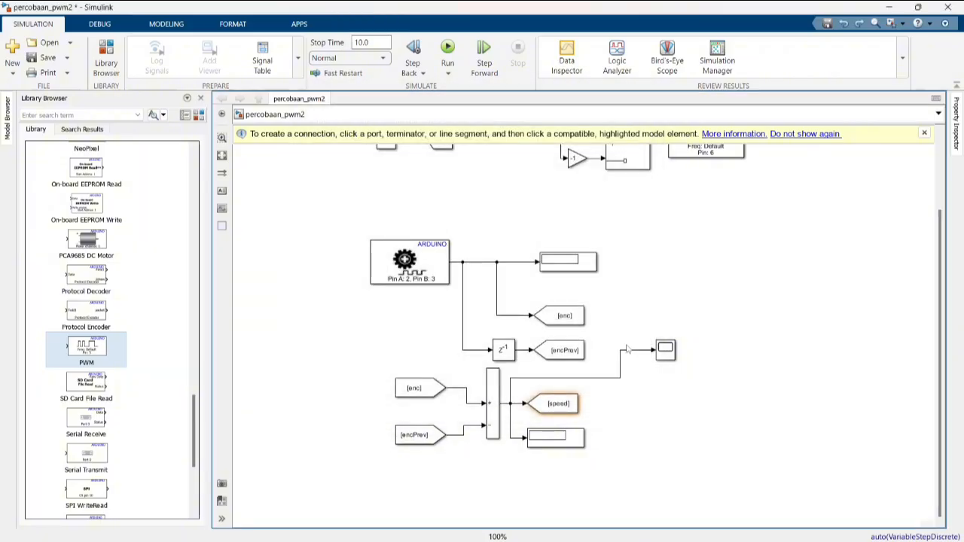
{"action": "mouse_move", "coordinate": [495, 288]}
{"action": "left_mouse_down"}
{"action": "mouse_move", "coordinate": [536, 290]}
{"action": "mouse_move", "coordinate": [659, 352]}
{"action": "left_mouse_up"}
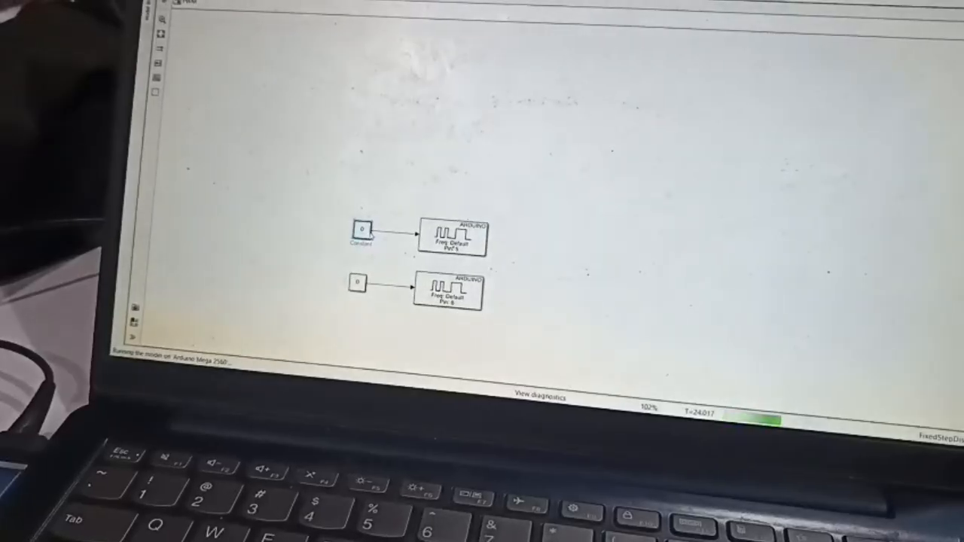
Step: In the PWM model running on the Arduino Mega 2560, set the upper Constant block to 255 and the lower one to 0
{"action": "double_click", "coordinate": [363, 230]}
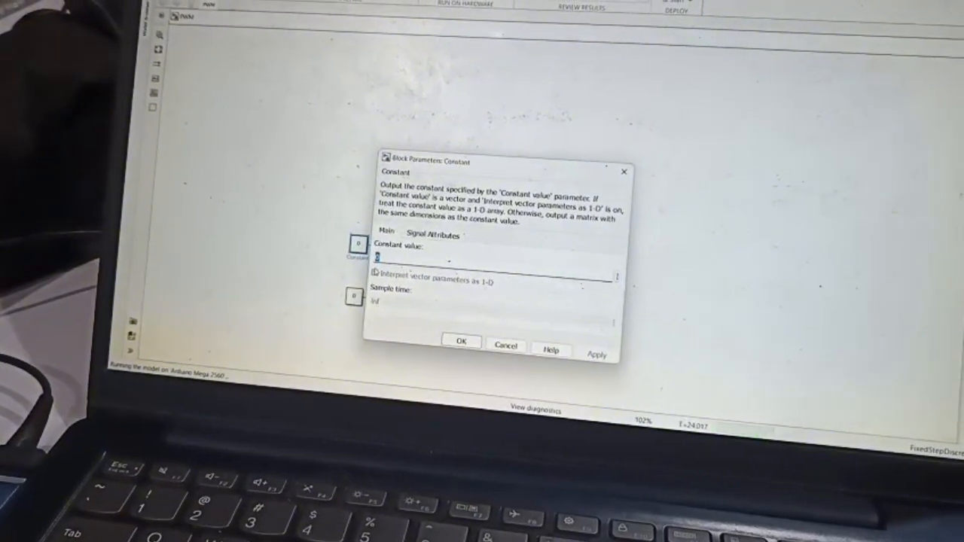
{"action": "type", "text": "255"}
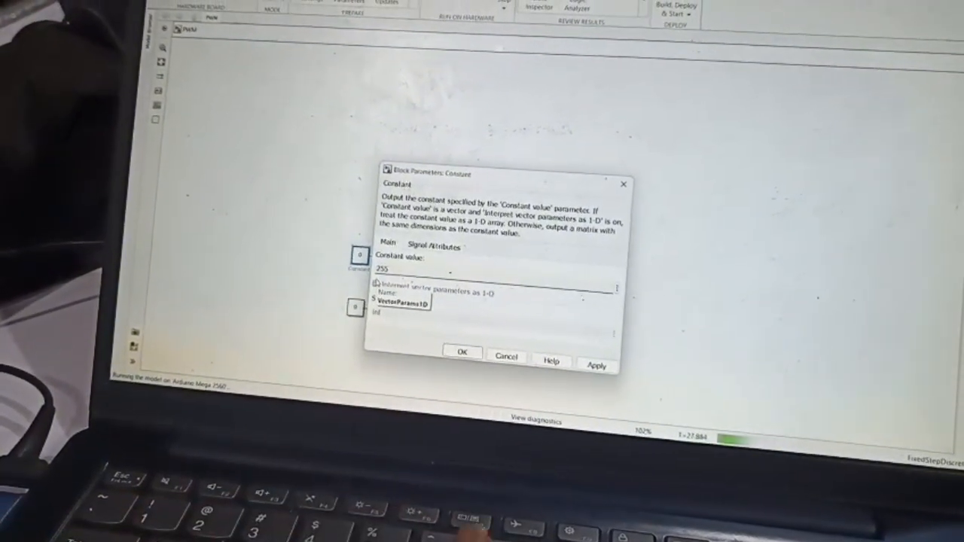
{"action": "key", "text": "Return"}
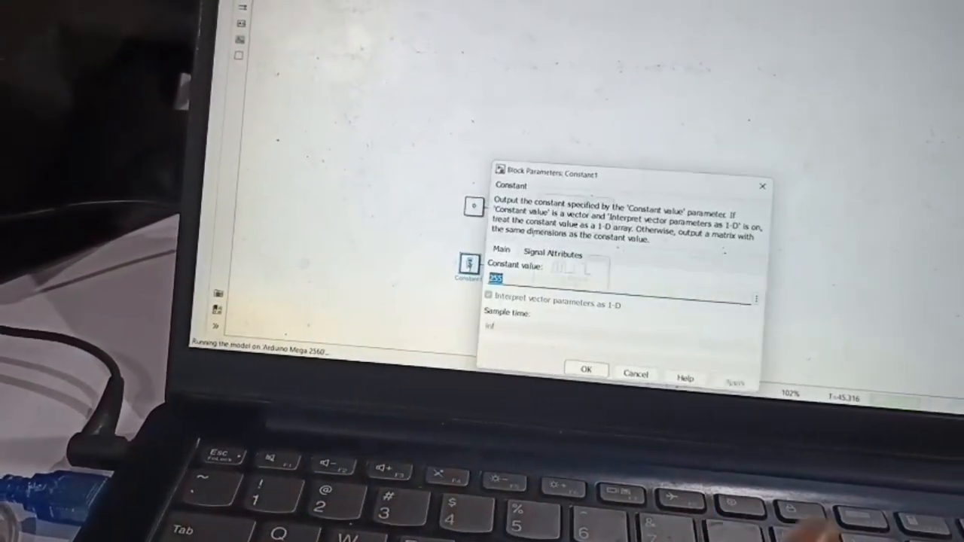
{"action": "type", "text": "0"}
{"action": "key", "text": "Return"}
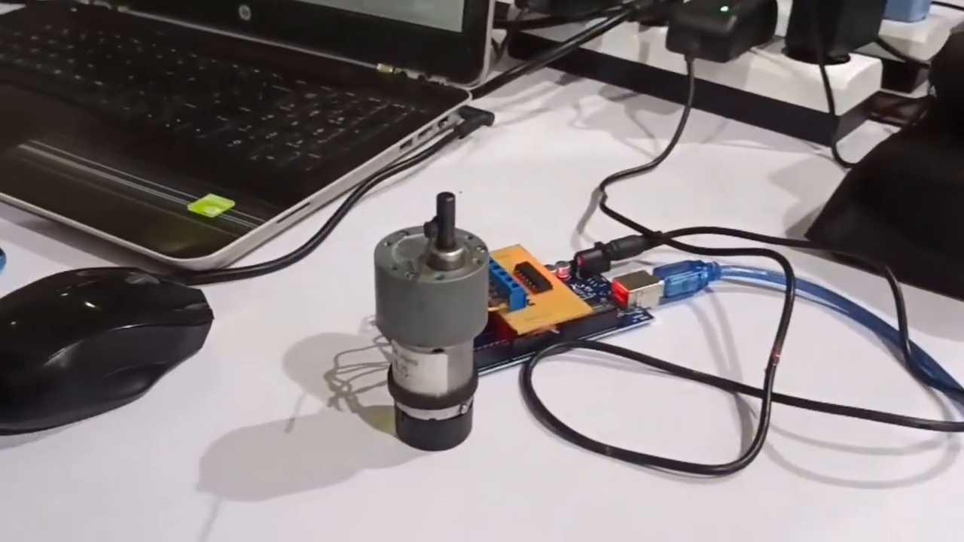